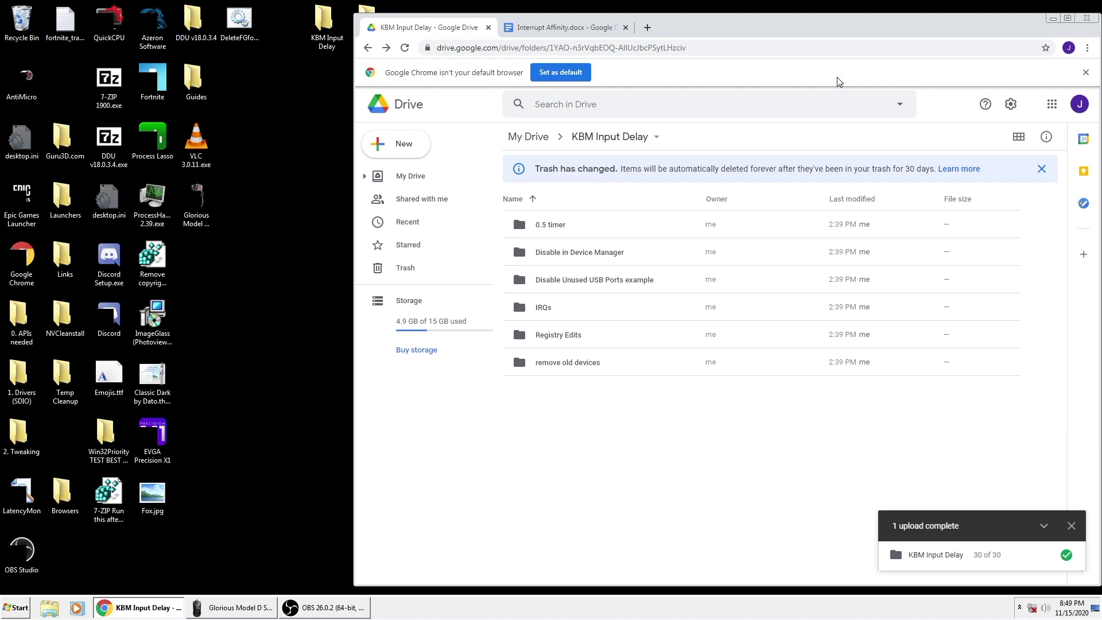
- Open the 0.5 timer folder and then its ISLC v1.0.2.2 folder in Google Drive
{"action": "double_click", "coordinate": [560, 228]}
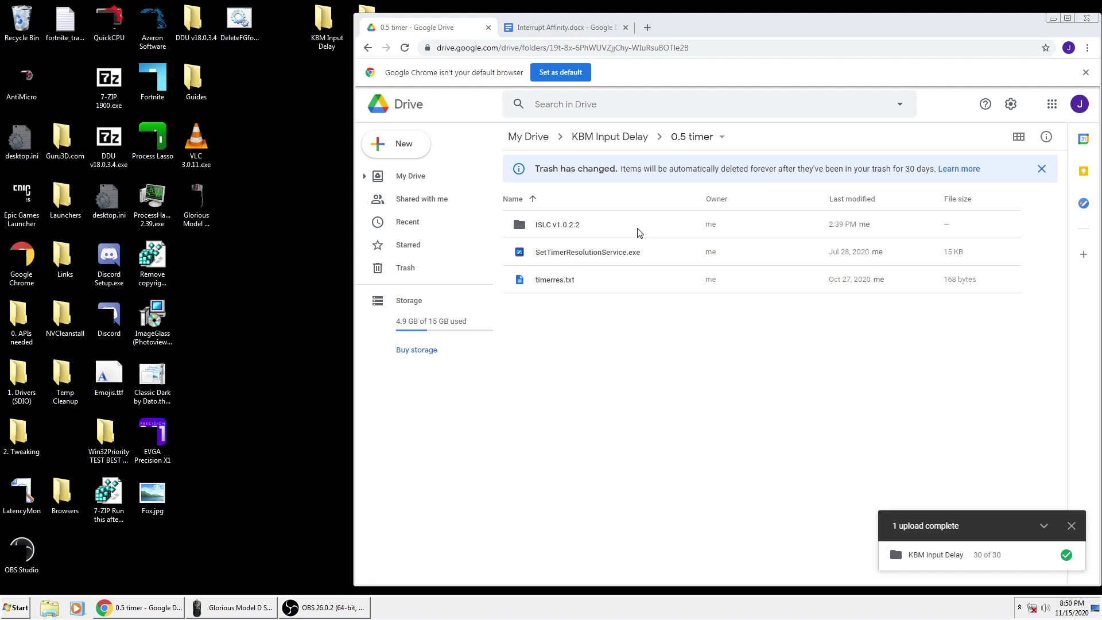
{"action": "double_click", "coordinate": [571, 235]}
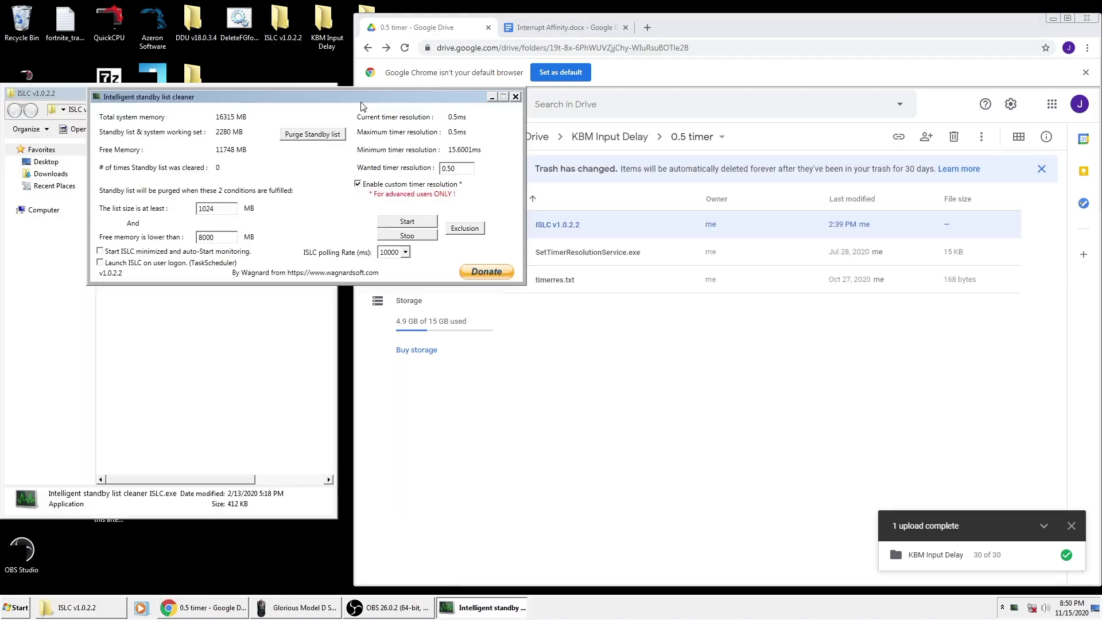
- Enable ISLC's start-minimized auto-monitoring option and review the 1024 list size, 0.50 resolution and 10000 polling values
{"action": "left_click_drag", "start_coordinate": [362, 106], "coordinate": [606, 205]}
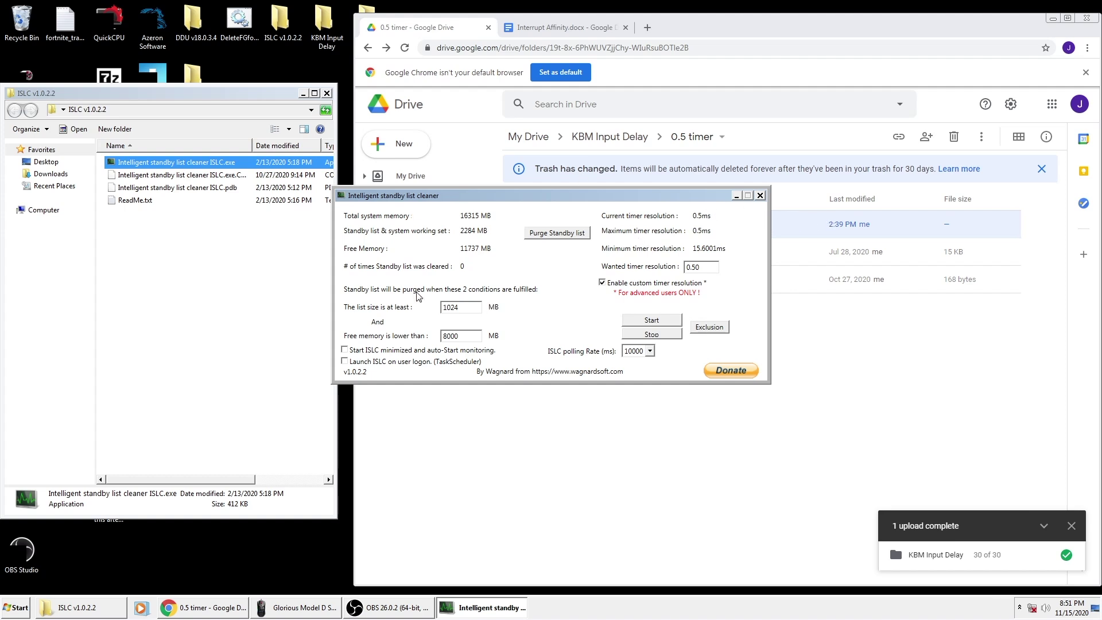
{"action": "left_click", "coordinate": [344, 351]}
{"action": "left_click_drag", "start_coordinate": [480, 306], "coordinate": [411, 312]}
{"action": "left_click_drag", "start_coordinate": [703, 267], "coordinate": [669, 266]}
{"action": "left_click", "coordinate": [654, 353]}
{"action": "key", "text": "Tab"}
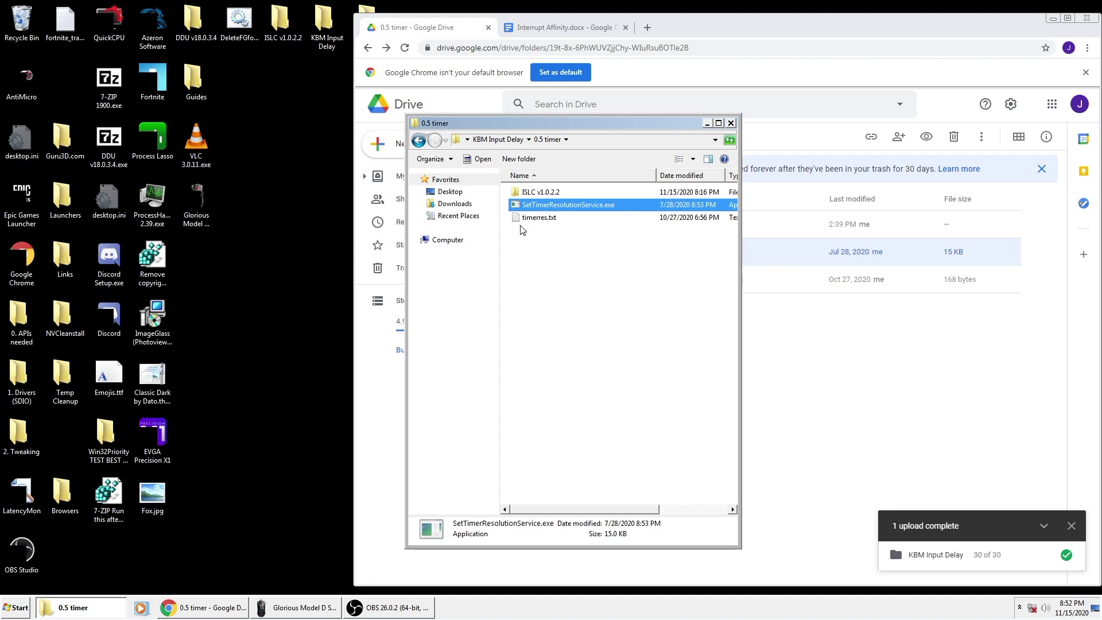
- Browse from Computer into Local Disk (C:) toward the 0.5 timer folder's timerres.txt
{"action": "left_click", "coordinate": [462, 247]}
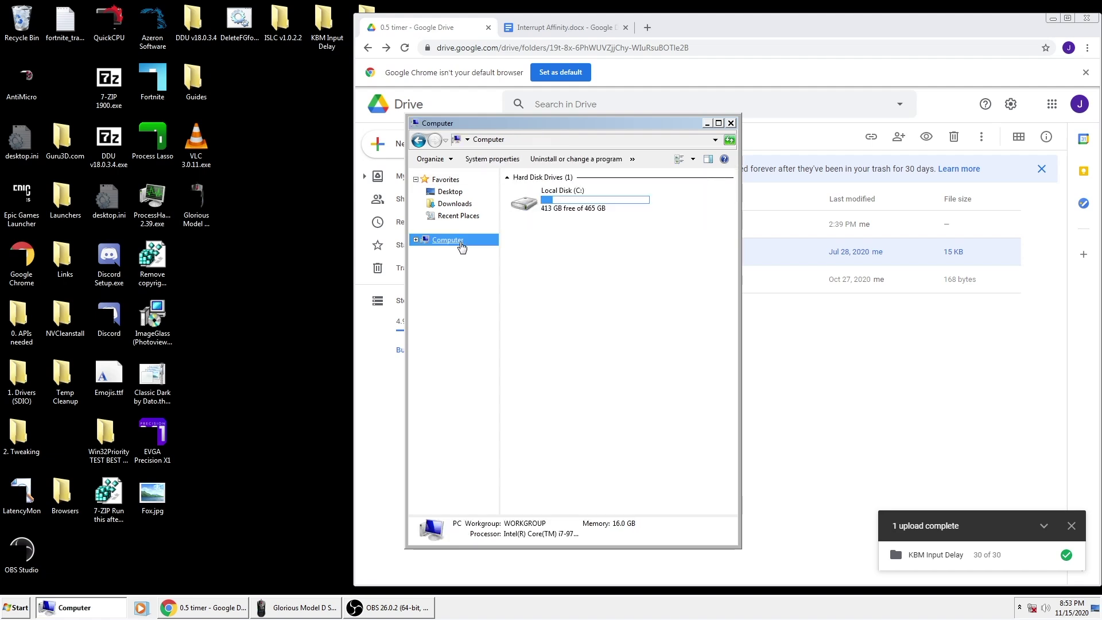
{"action": "double_click", "coordinate": [535, 205]}
{"action": "scroll", "coordinate": [728, 339], "scroll_direction": "down", "scroll_amount": 3}
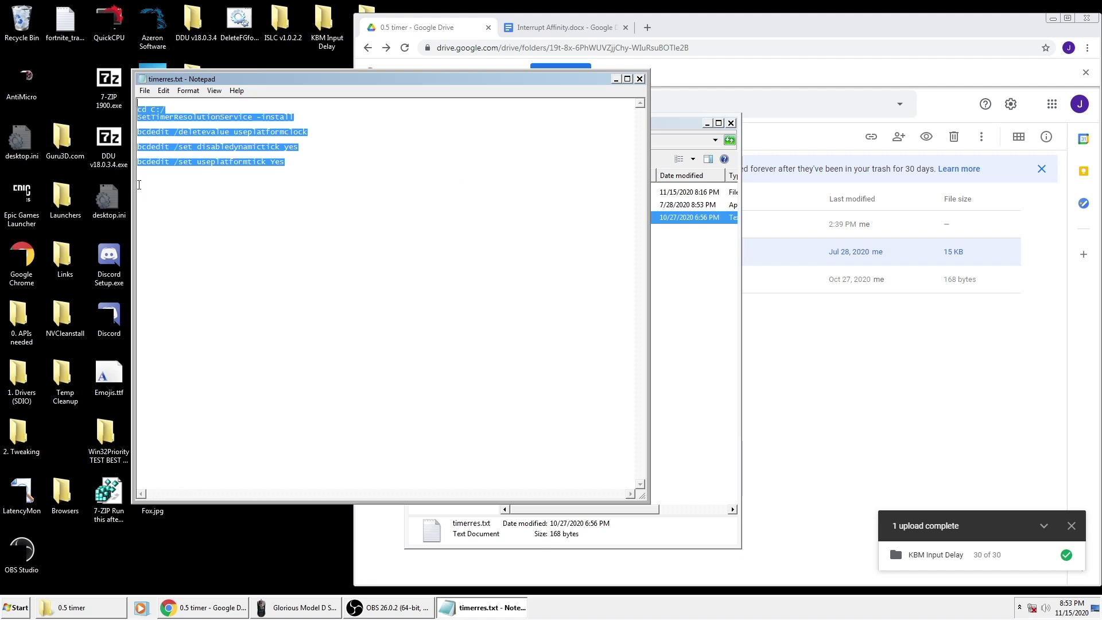
- Launch an administrator Command Prompt beside Notepad and paste in the timerres.txt commands
{"action": "key", "text": "super+r"}
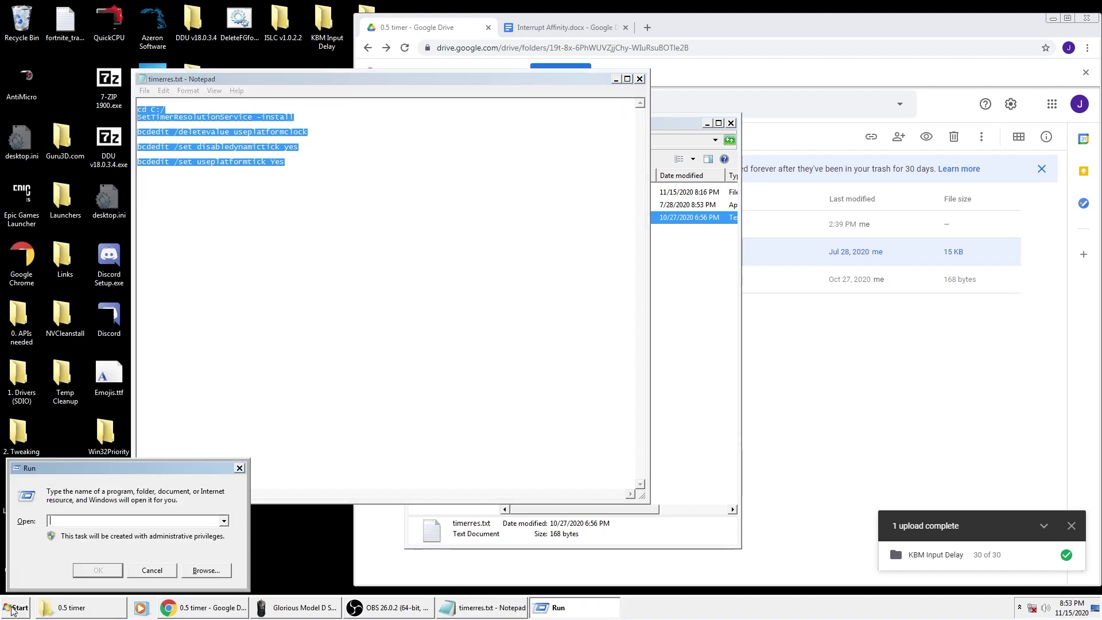
{"action": "type", "text": "cmd"}
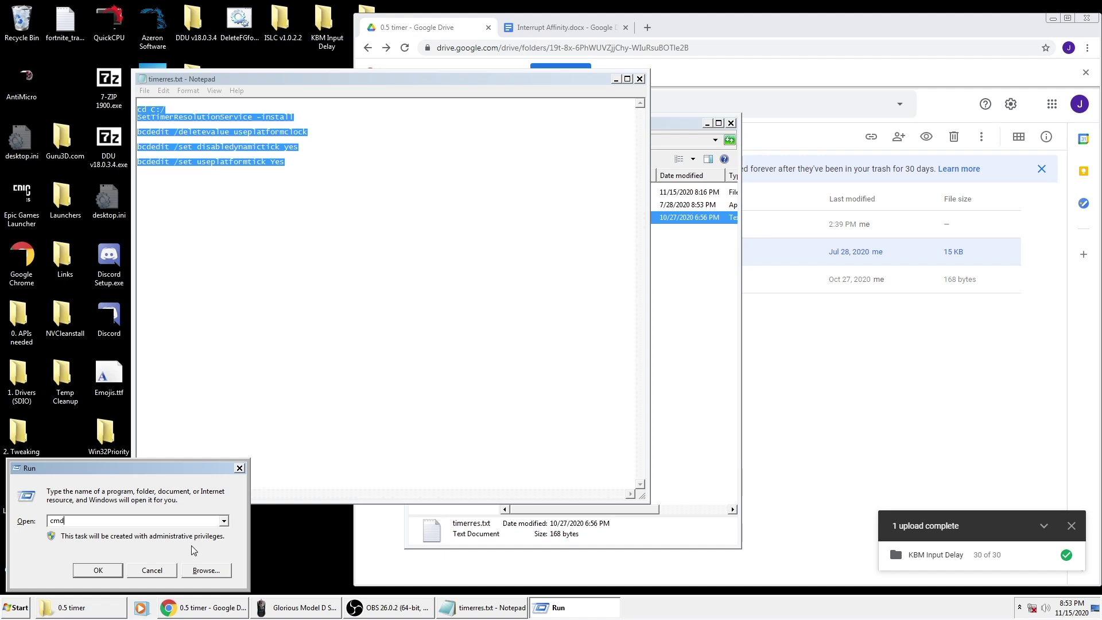
{"action": "left_click", "coordinate": [103, 571]}
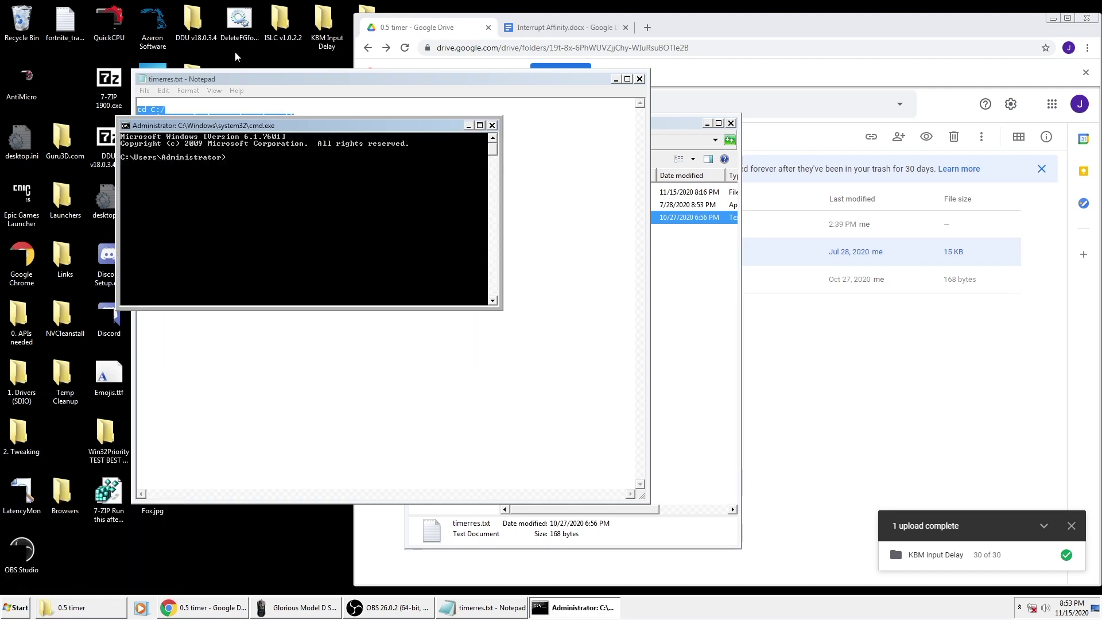
{"action": "left_click_drag", "start_coordinate": [228, 125], "coordinate": [439, 109]}
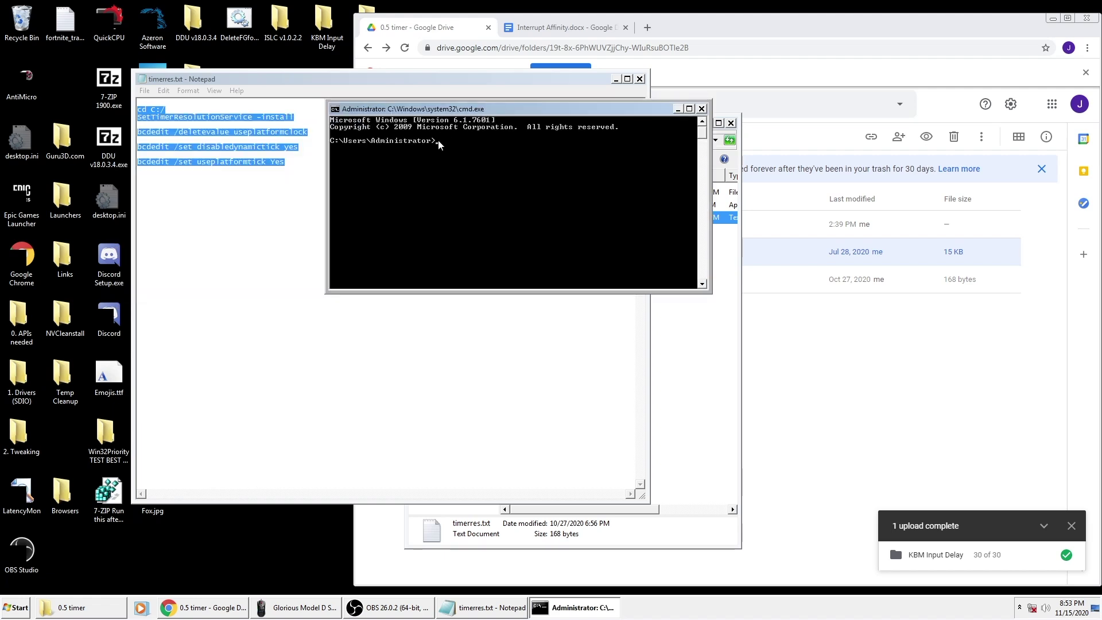
{"action": "right_click", "coordinate": [438, 140]}
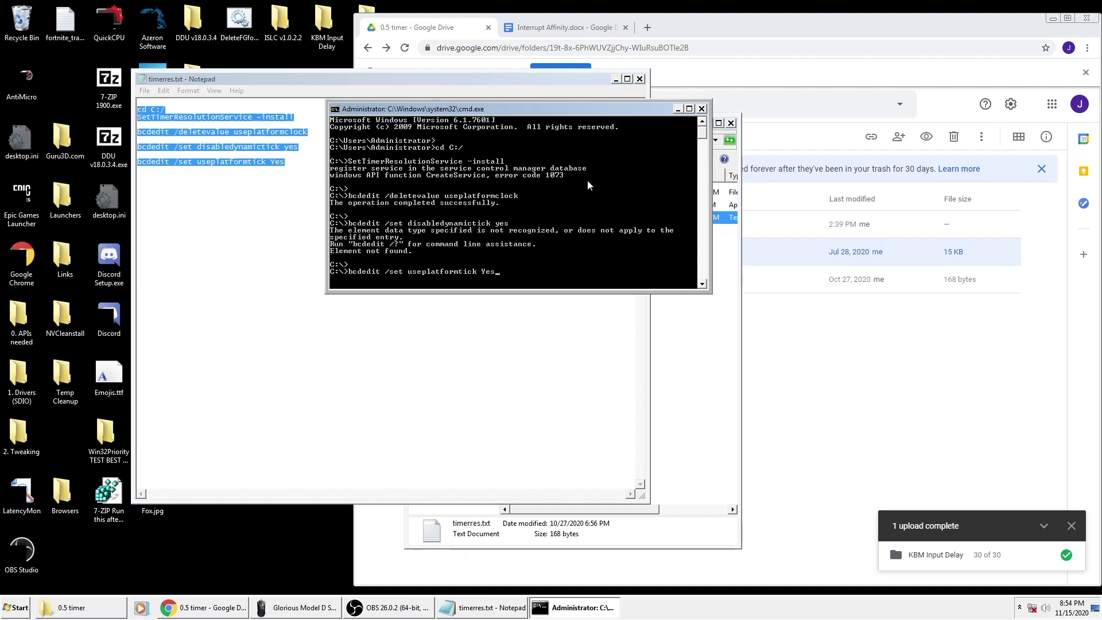
- Mark and inspect the service install and bcdedit output lines in the console
{"action": "left_click_drag", "start_coordinate": [590, 184], "coordinate": [336, 156]}
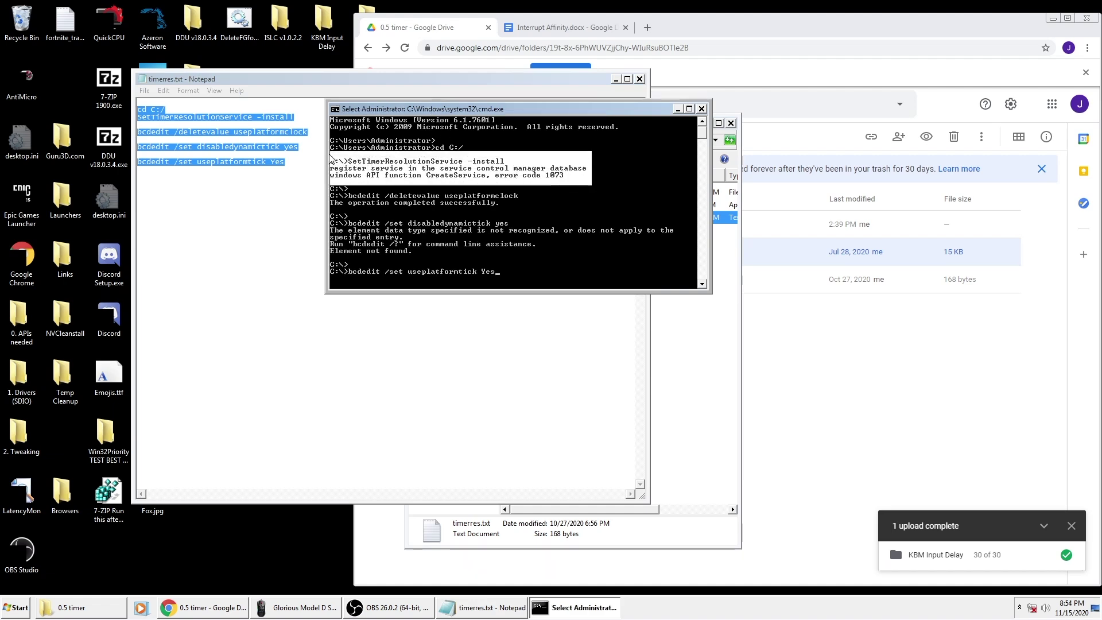
{"action": "right_click", "coordinate": [476, 196]}
{"action": "left_click_drag", "start_coordinate": [500, 281], "coordinate": [321, 218]}
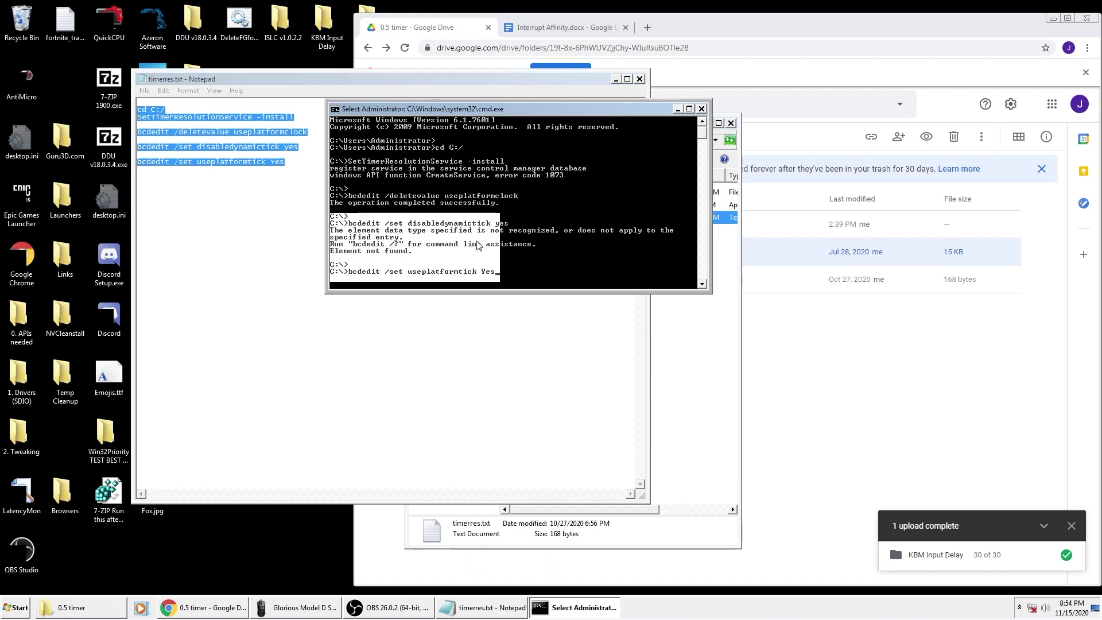
{"action": "right_click", "coordinate": [504, 253]}
{"action": "left_click_drag", "start_coordinate": [554, 267], "coordinate": [383, 218]}
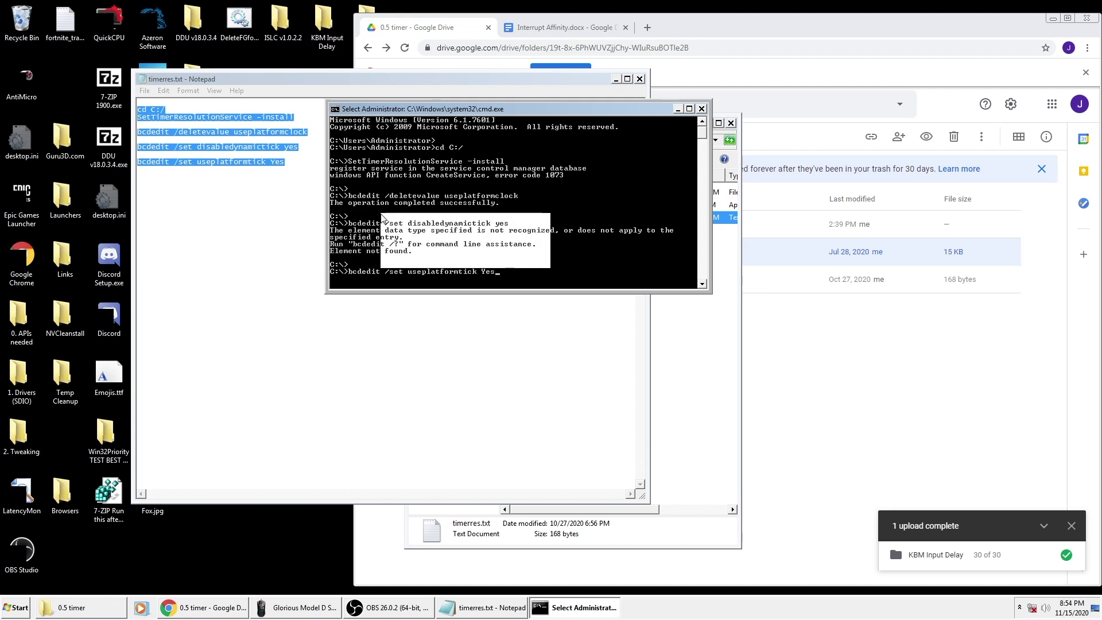
{"action": "left_click_drag", "start_coordinate": [454, 254], "coordinate": [329, 226]}
{"action": "left_click", "coordinate": [496, 240]}
{"action": "left_click", "coordinate": [579, 175]}
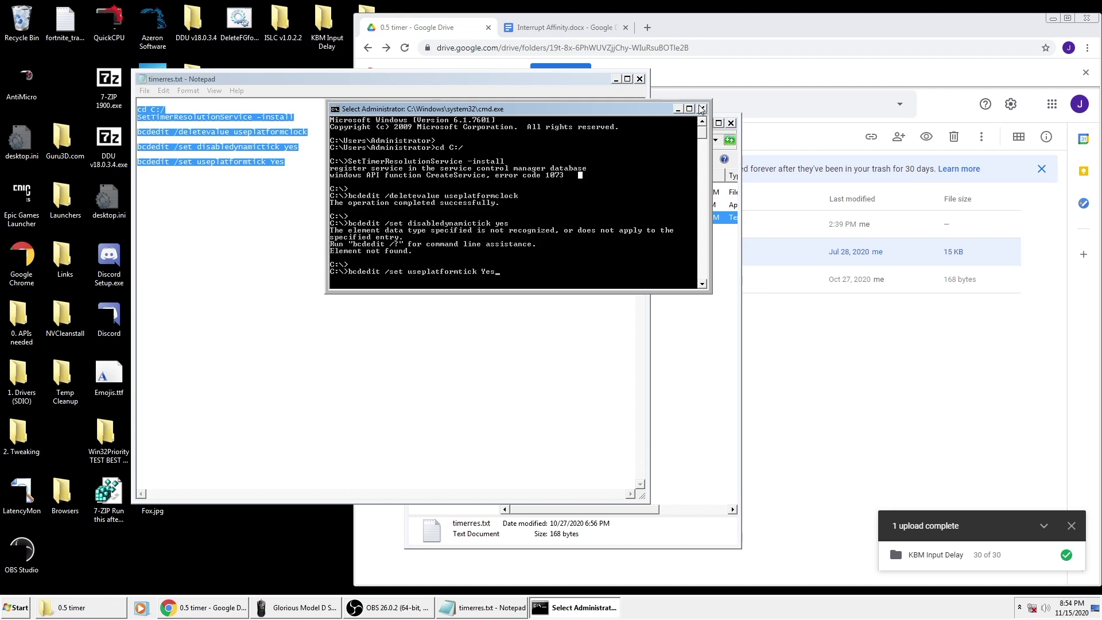
- Reselect the bcdedit lines and all text in Notepad, then launch Device Manager
{"action": "left_click_drag", "start_coordinate": [315, 161], "coordinate": [129, 133]}
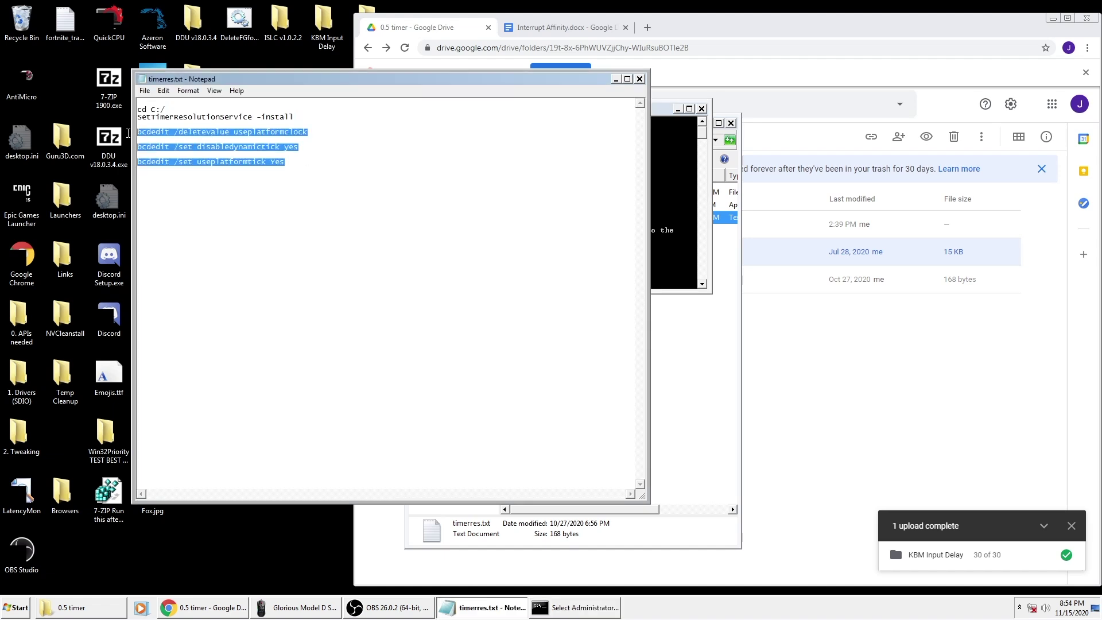
{"action": "left_click_drag", "start_coordinate": [286, 161], "coordinate": [246, 161]}
{"action": "key", "text": "ctrl+a"}
{"action": "right_click", "coordinate": [6, 615]}
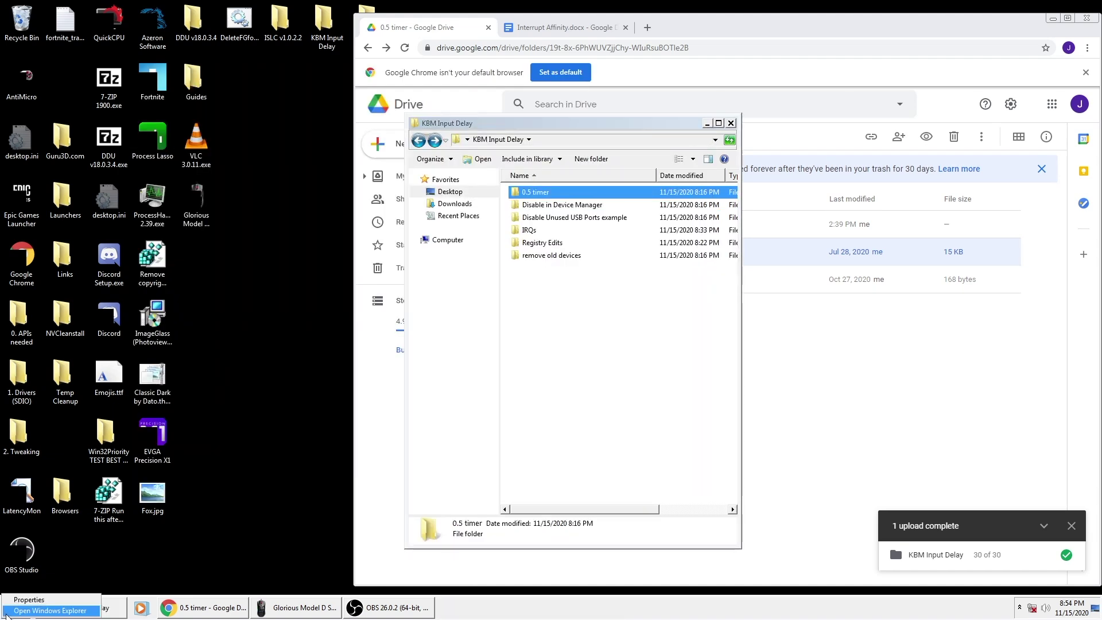
{"action": "key", "text": "Escape"}
{"action": "left_click", "coordinate": [11, 610]}
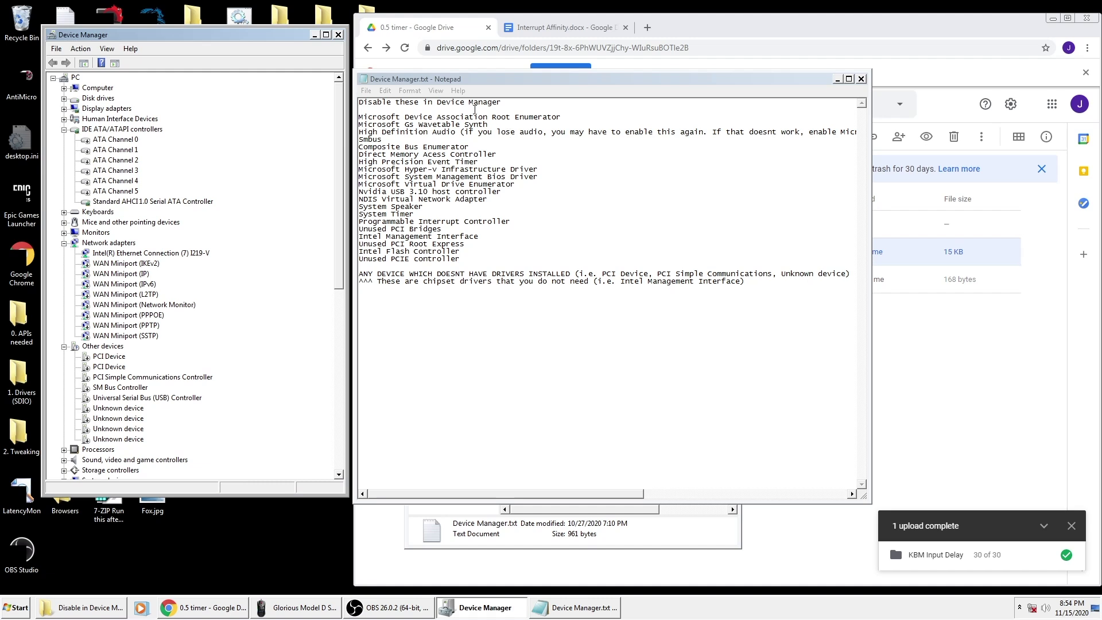
- Switch Device Manager to Devices by connection and highlight the used PCI Bridges in the notes
{"action": "left_click", "coordinate": [405, 124]}
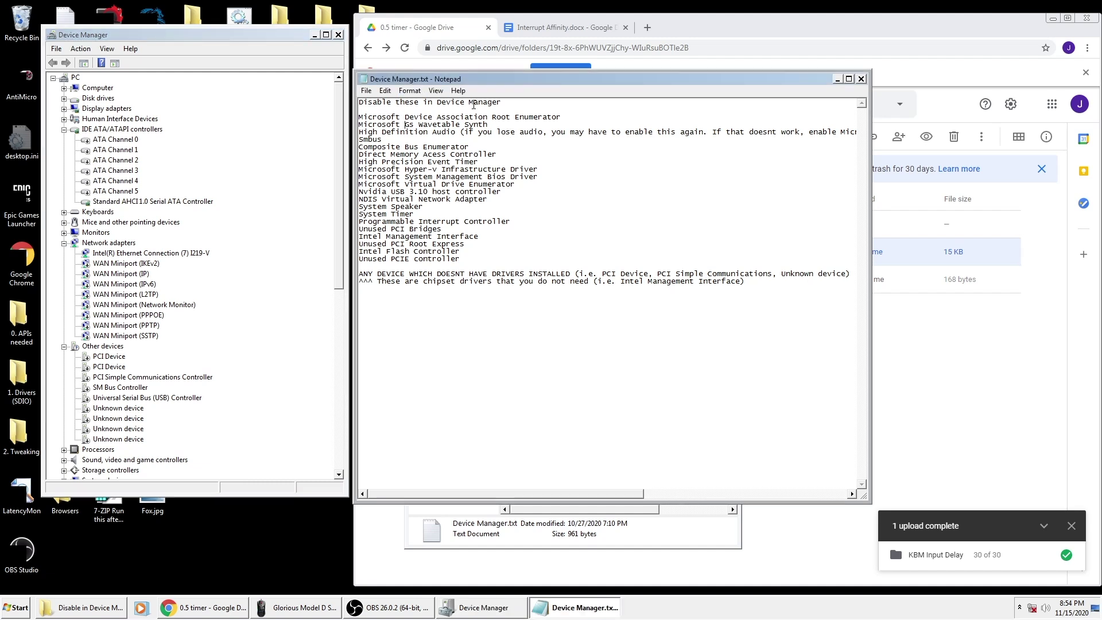
{"action": "left_click", "coordinate": [107, 49]}
{"action": "left_click", "coordinate": [141, 73]}
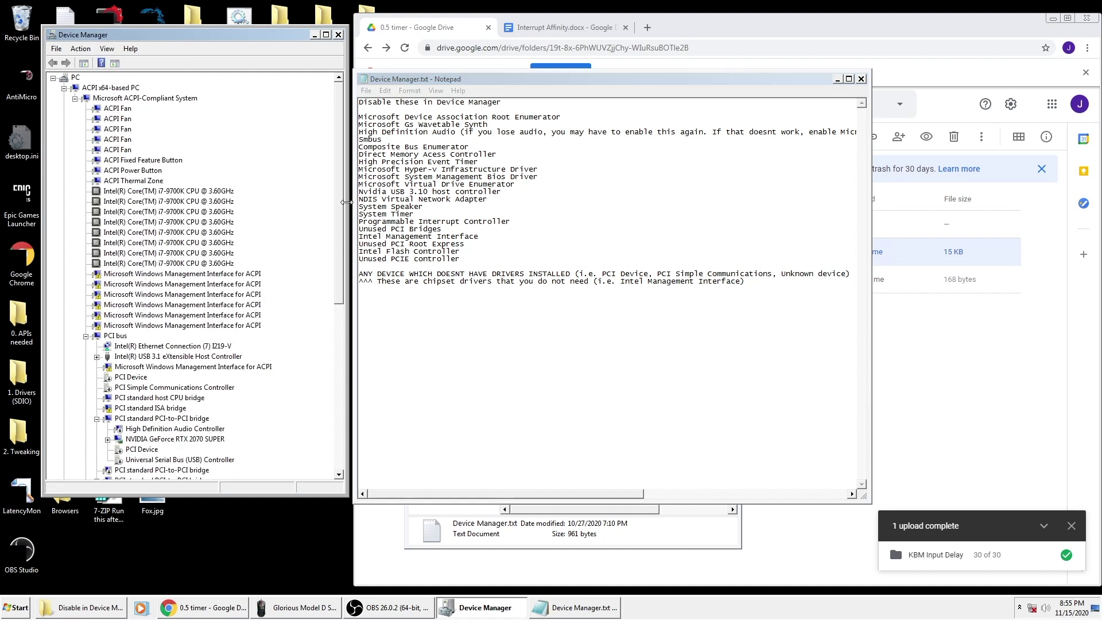
{"action": "left_click_drag", "start_coordinate": [342, 204], "coordinate": [339, 277]}
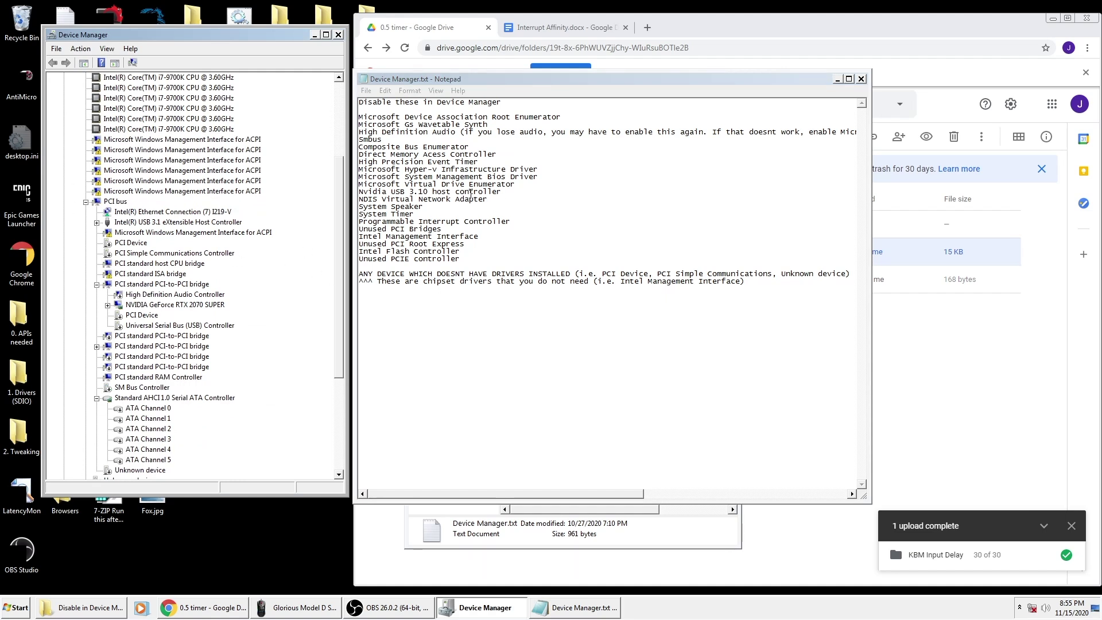
{"action": "left_click_drag", "start_coordinate": [448, 231], "coordinate": [392, 228]}
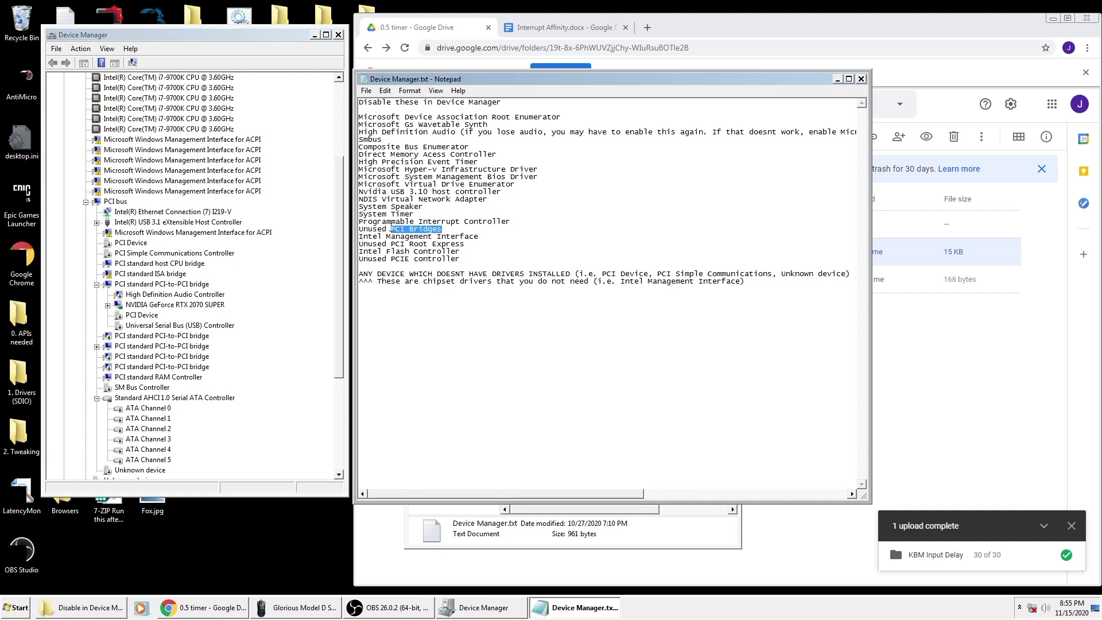
{"action": "left_click", "coordinate": [431, 228]}
{"action": "left_click_drag", "start_coordinate": [442, 229], "coordinate": [367, 228]}
- Expand the PCI-to-PCI bridge to reveal the Samsung NVMe Controller and its SSD
{"action": "left_click", "coordinate": [96, 346]}
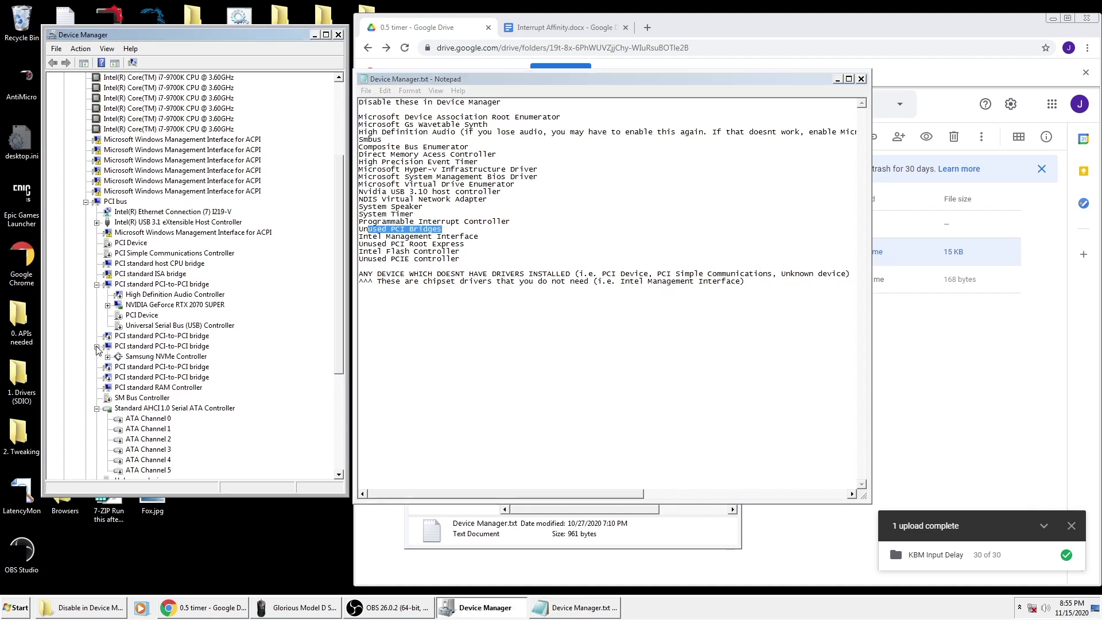
{"action": "left_click", "coordinate": [135, 336]}
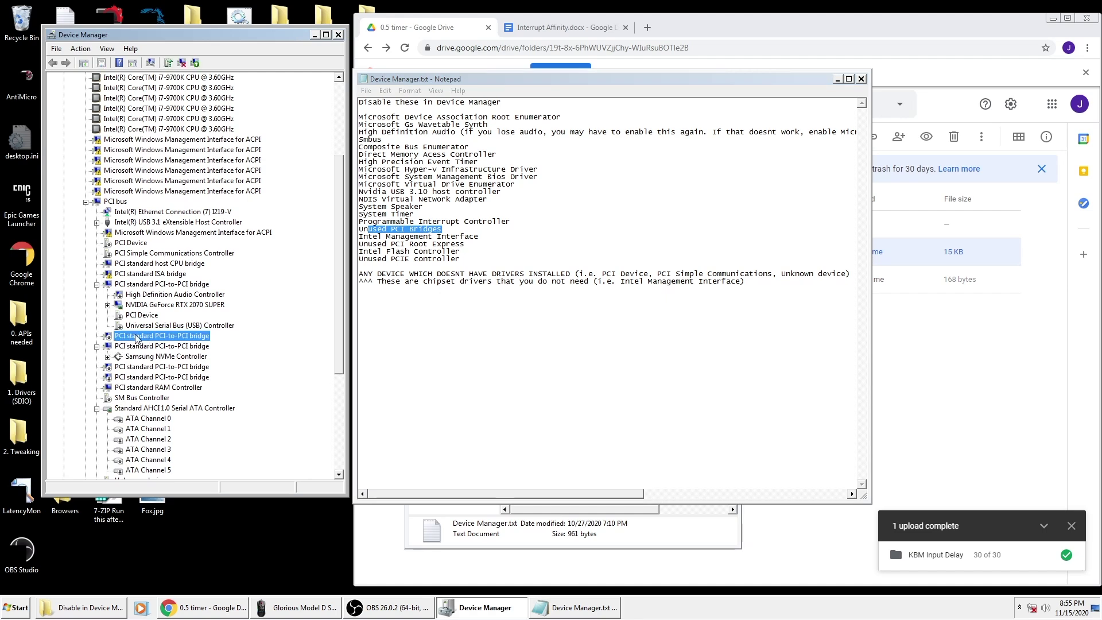
{"action": "left_click", "coordinate": [96, 346]}
{"action": "left_click", "coordinate": [107, 347]}
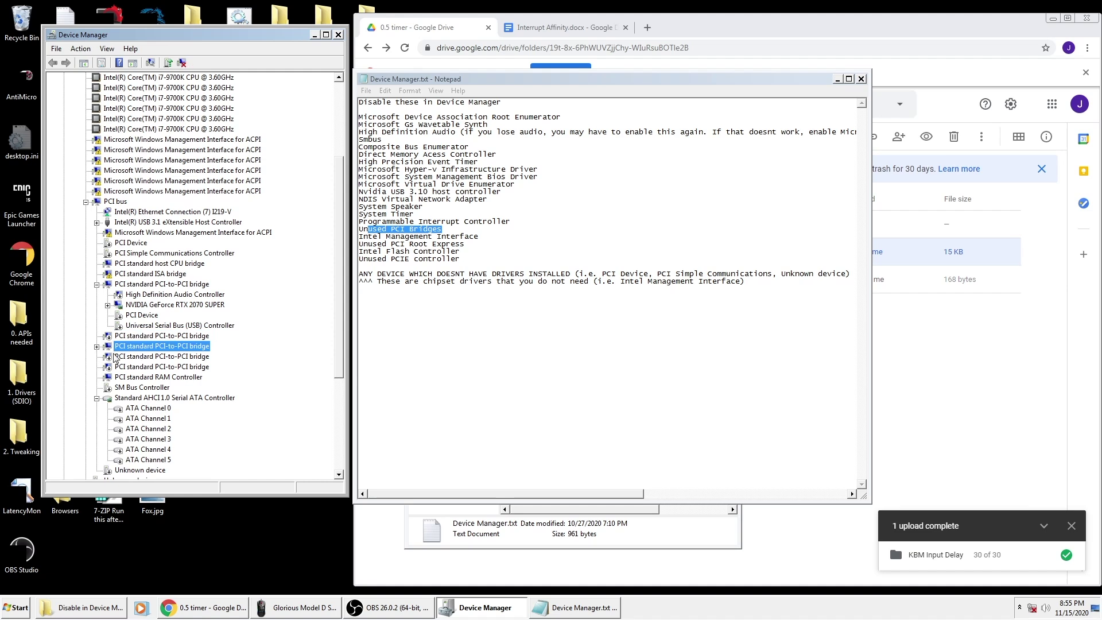
{"action": "left_click", "coordinate": [96, 347]}
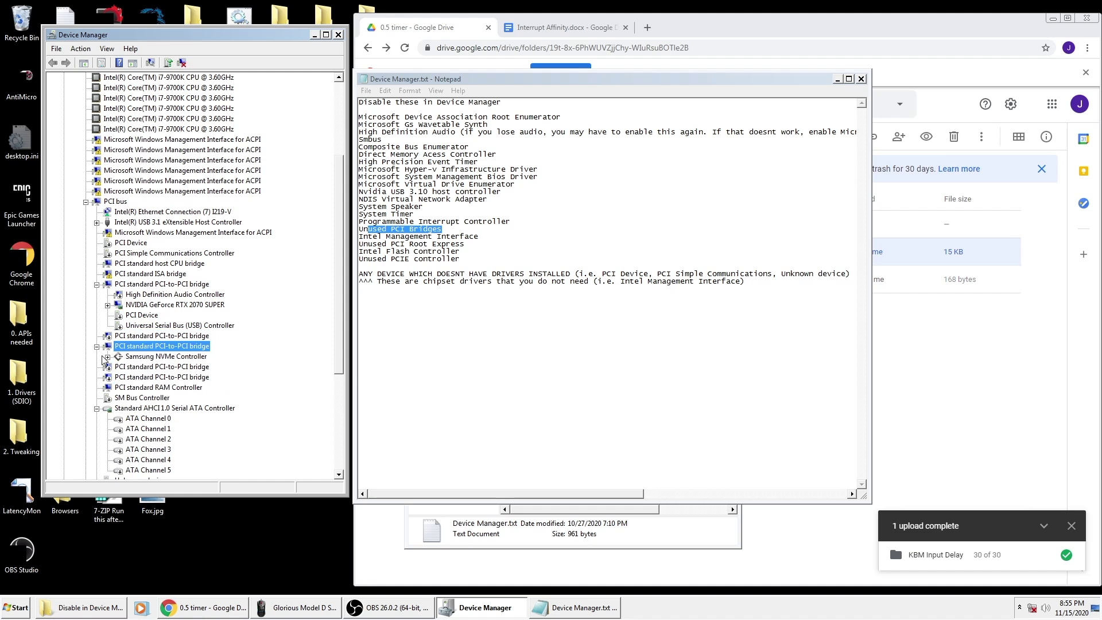
{"action": "left_click", "coordinate": [107, 357]}
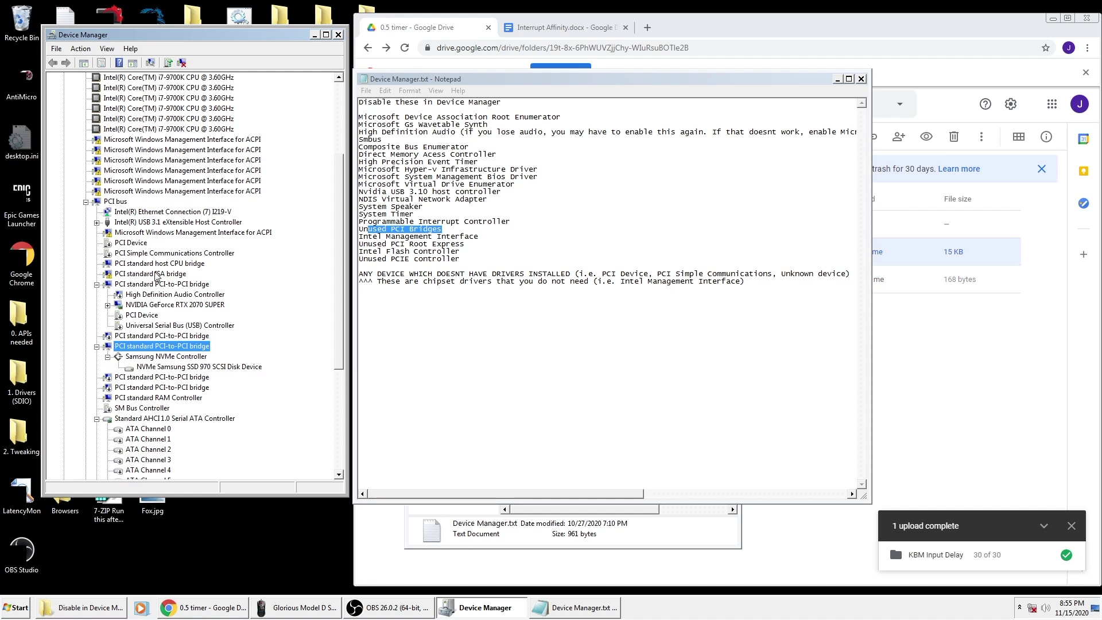
- Inspect the RTX 2070 SUPER's bridge, the second Unknown device and the PCI standard ISA bridge
{"action": "left_click", "coordinate": [128, 305]}
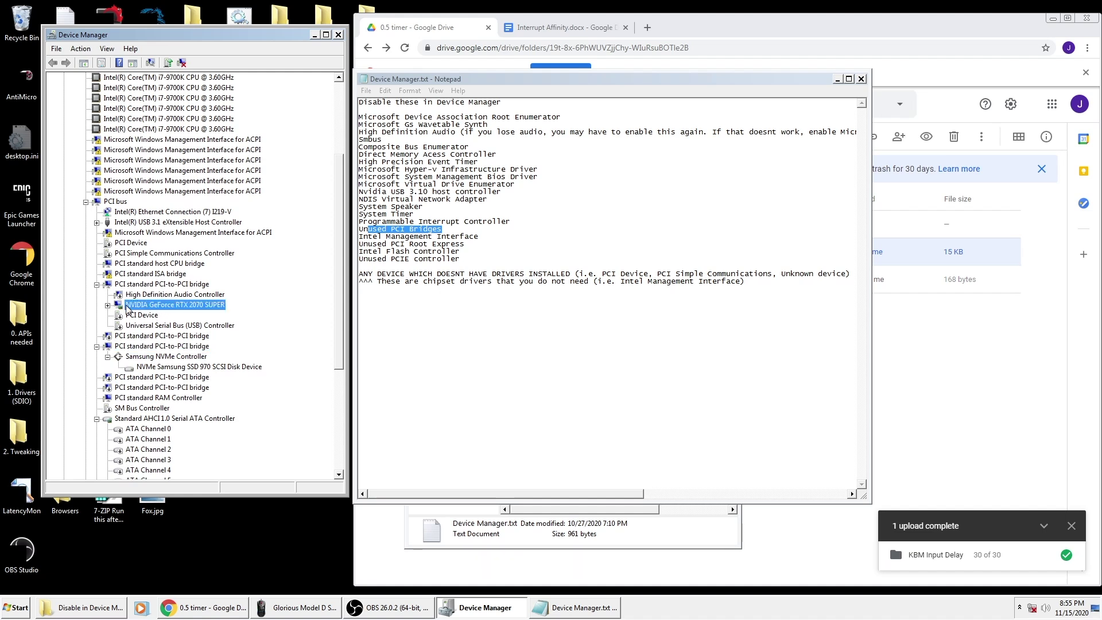
{"action": "left_click", "coordinate": [149, 285]}
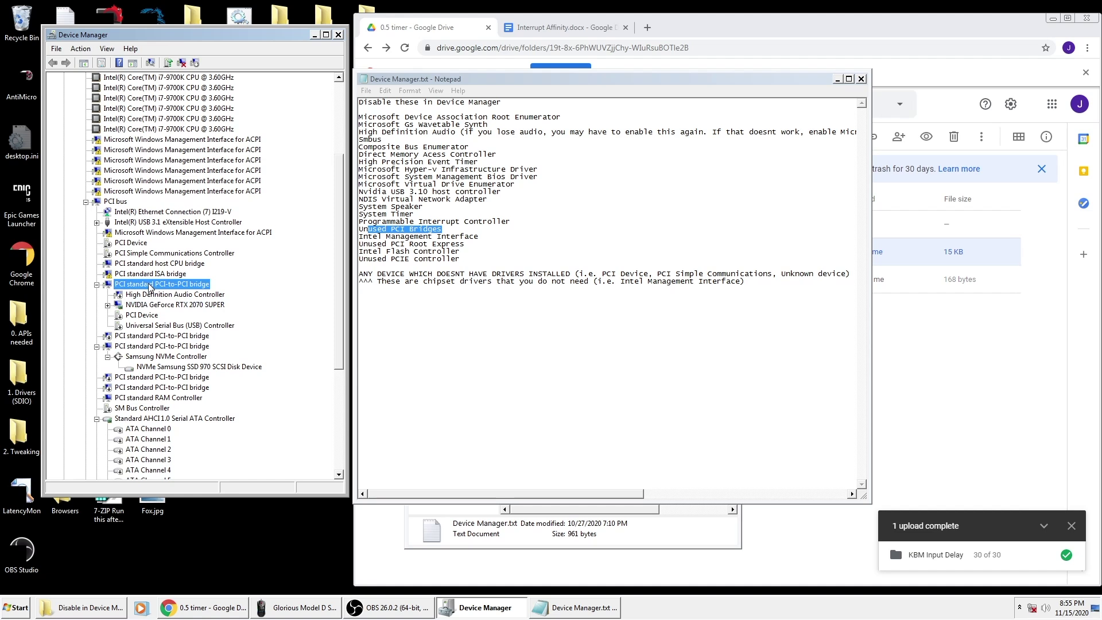
{"action": "scroll", "coordinate": [162, 287], "scroll_direction": "down", "scroll_amount": 6}
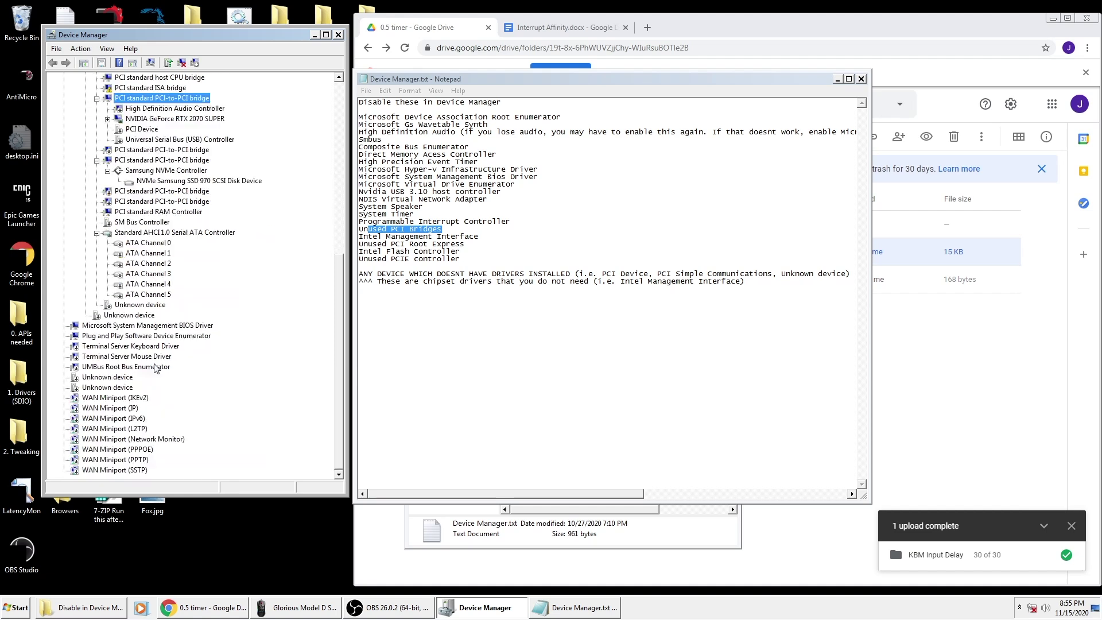
{"action": "left_click", "coordinate": [103, 388]}
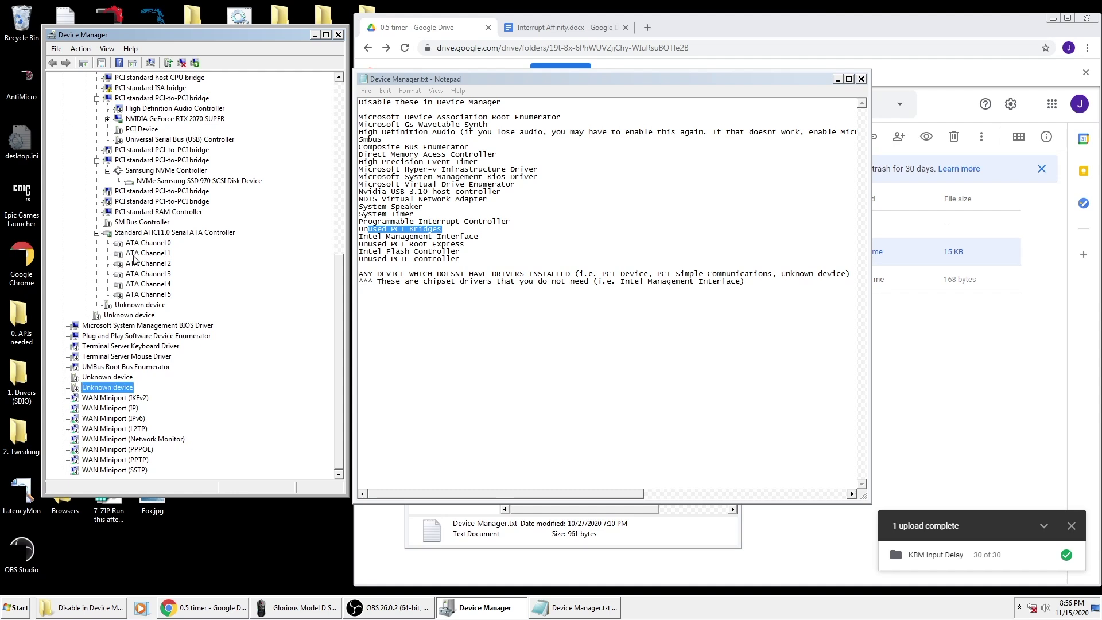
{"action": "scroll", "coordinate": [133, 259], "scroll_direction": "up", "scroll_amount": 2}
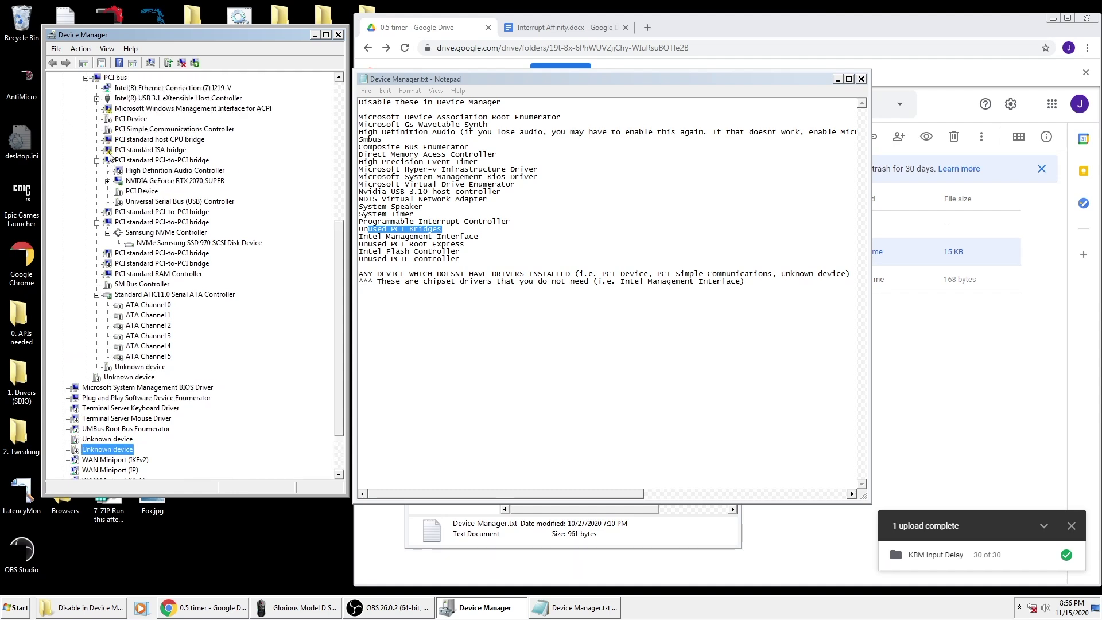
{"action": "left_click", "coordinate": [109, 153]}
- Check the PCI standard ISA bridge's properties showing it disabled (Code 32)
{"action": "right_click", "coordinate": [111, 153]}
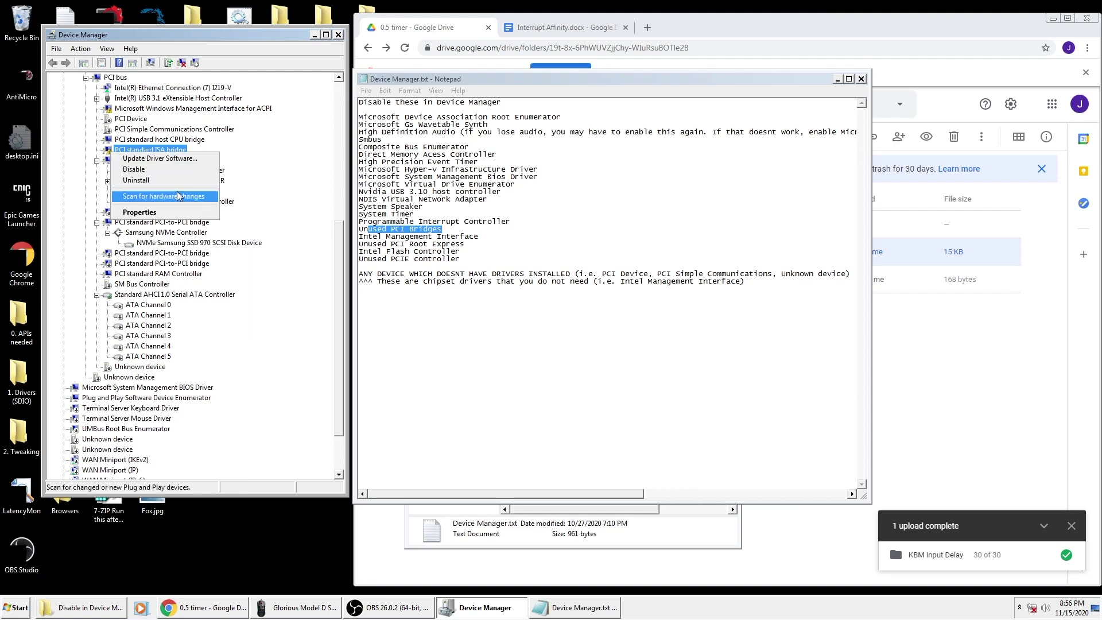
{"action": "left_click", "coordinate": [137, 212]}
{"action": "left_click_drag", "start_coordinate": [244, 267], "coordinate": [91, 254]}
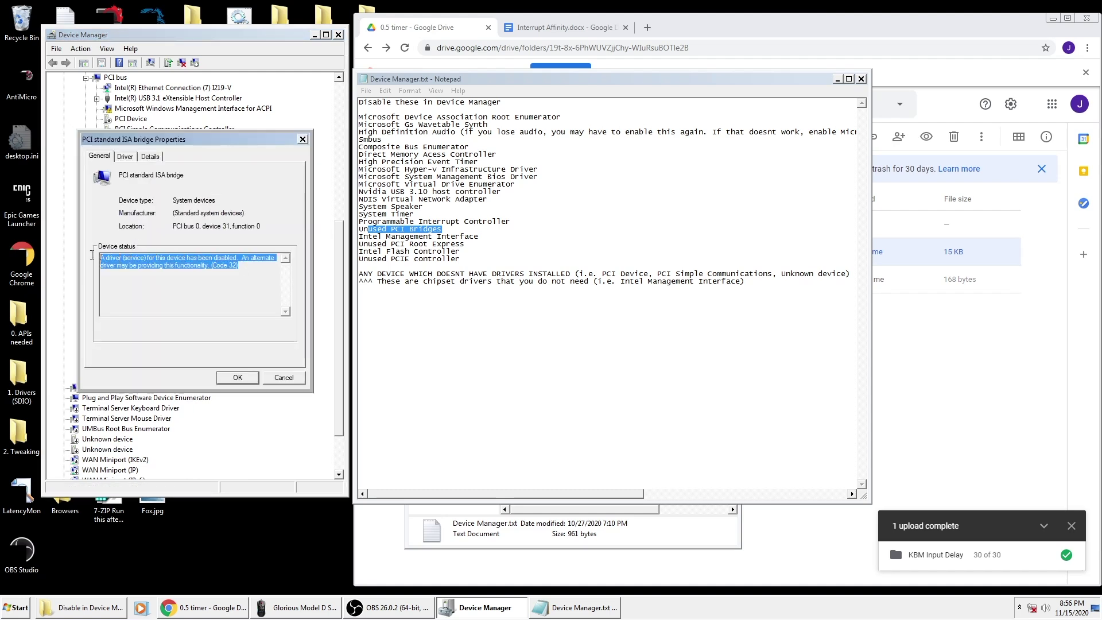
{"action": "left_click", "coordinate": [301, 139]}
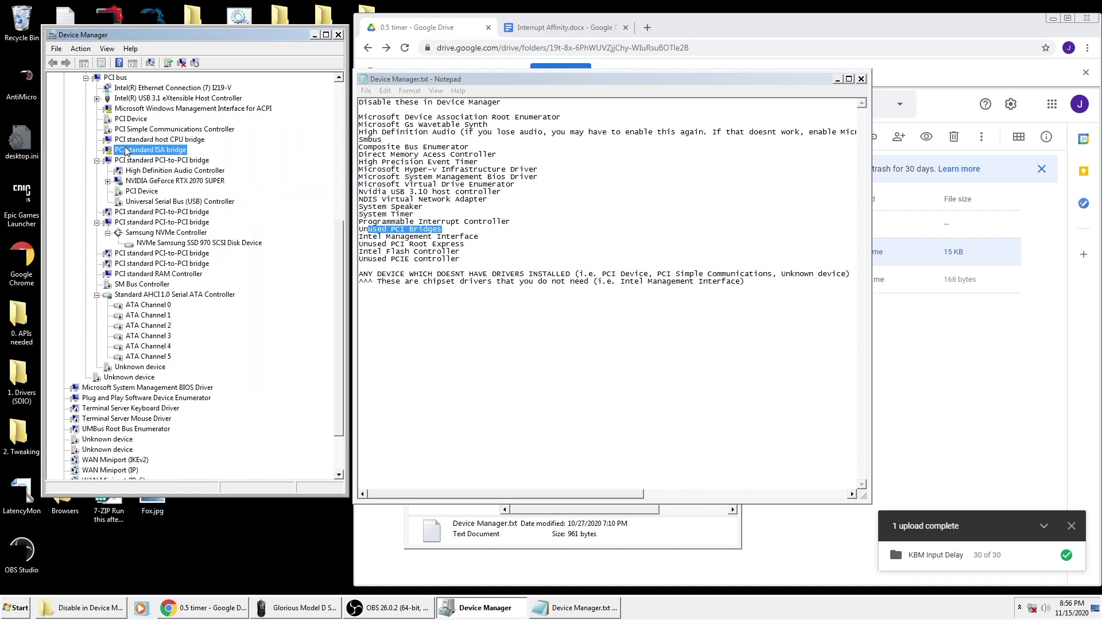
- Check the Microsoft Windows Management Interface for ACPI status, highlighting its alternate driver note
{"action": "left_click", "coordinate": [94, 438]}
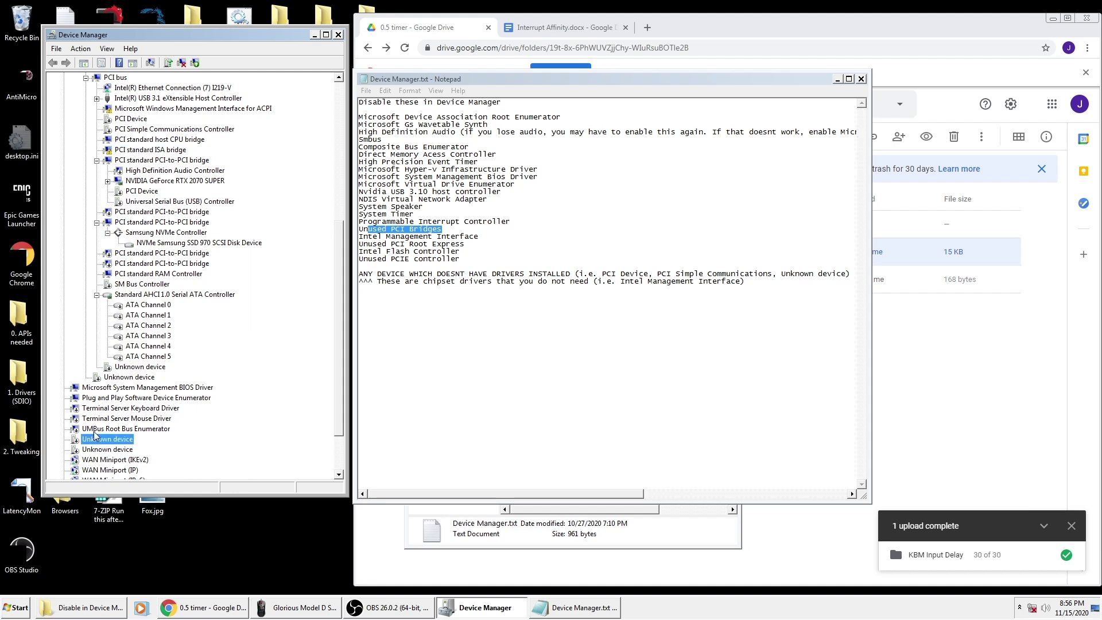
{"action": "double_click", "coordinate": [143, 109]}
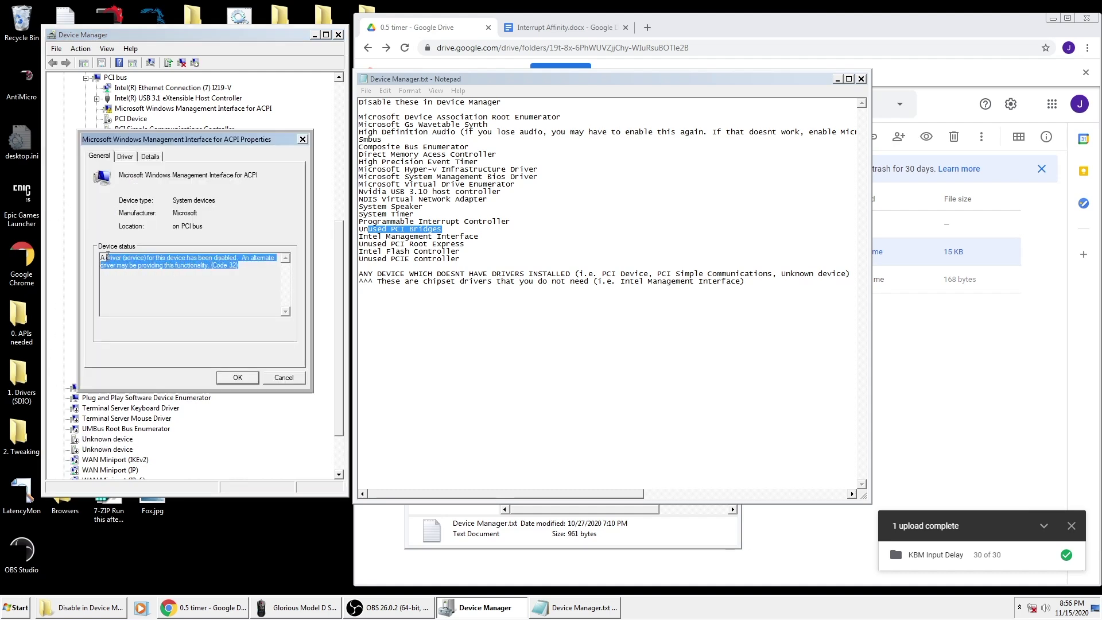
{"action": "left_click", "coordinate": [130, 264]}
{"action": "left_click_drag", "start_coordinate": [255, 265], "coordinate": [242, 258]}
{"action": "left_click", "coordinate": [237, 260]}
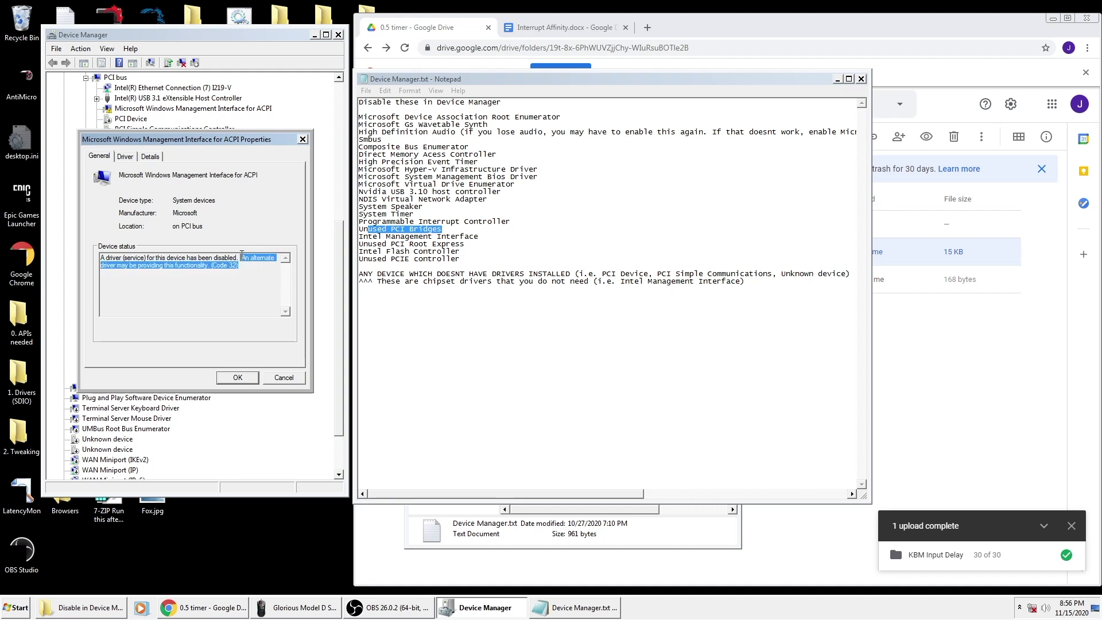
{"action": "left_click", "coordinate": [302, 139]}
{"action": "left_click_drag", "start_coordinate": [338, 241], "coordinate": [337, 214]}
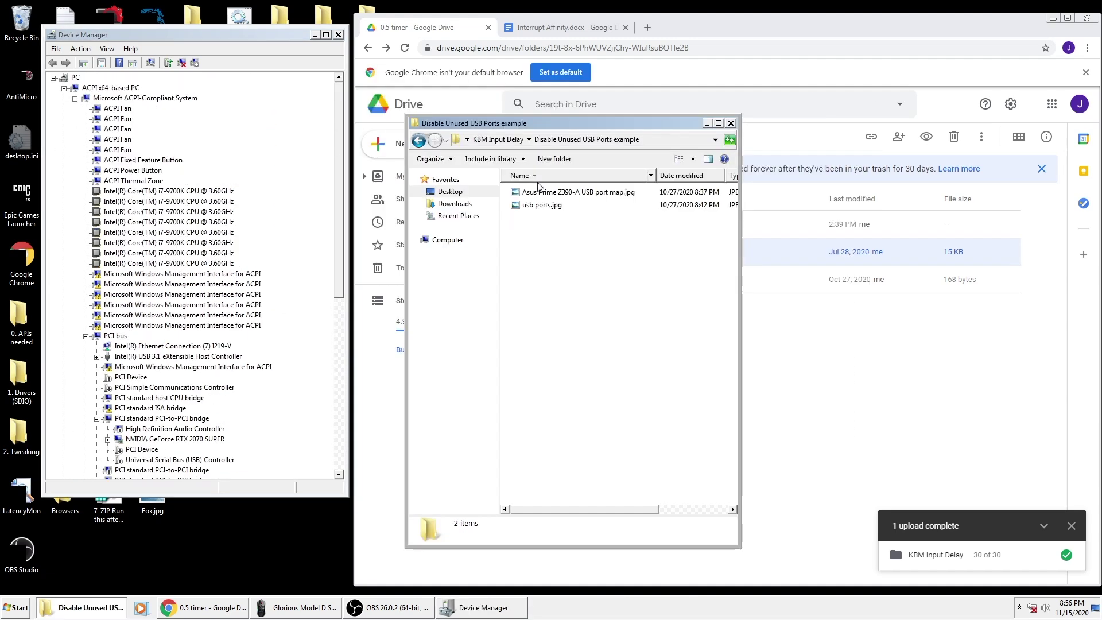
- Close Device Manager and open the ASUS USB port map image, placed narrowed at top-left
{"action": "left_click", "coordinate": [338, 37]}
{"action": "left_click", "coordinate": [338, 36]}
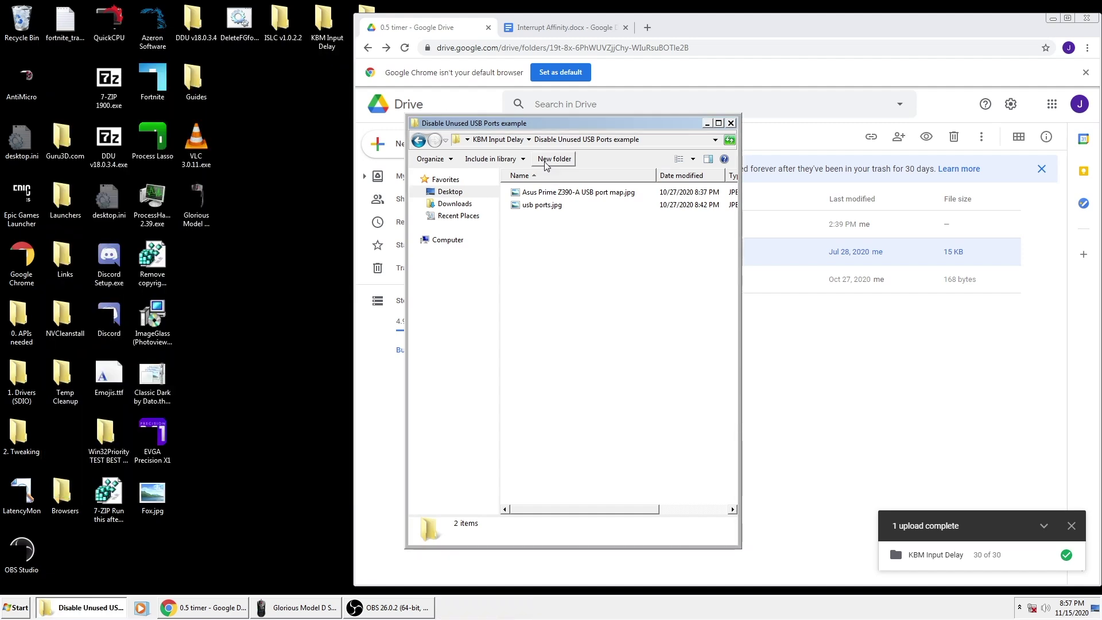
{"action": "double_click", "coordinate": [573, 193]}
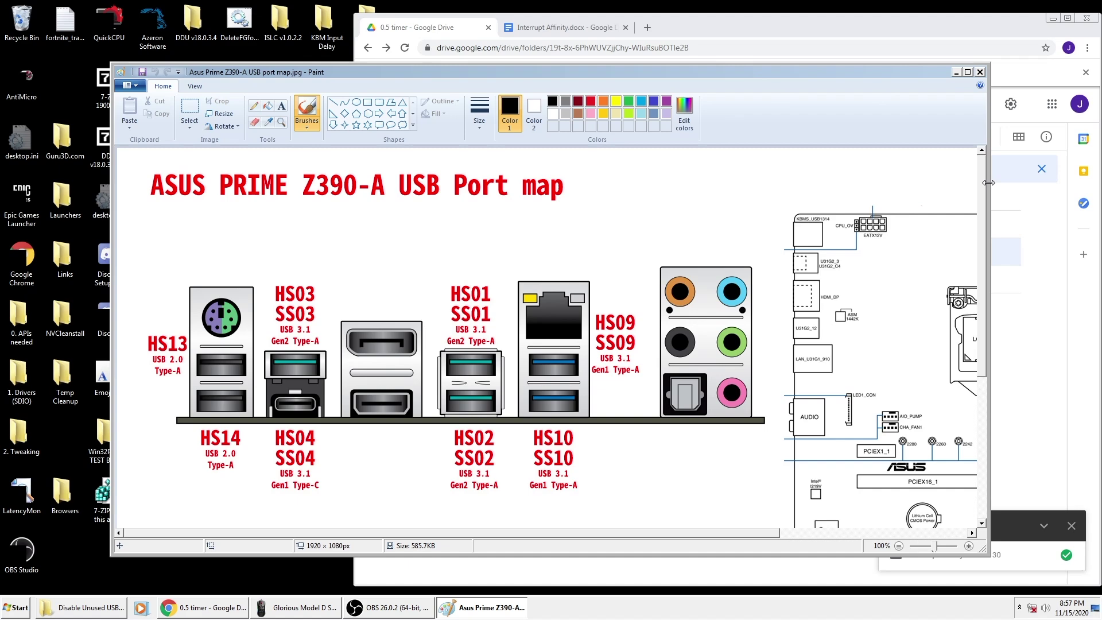
{"action": "left_click_drag", "start_coordinate": [988, 183], "coordinate": [715, 182]}
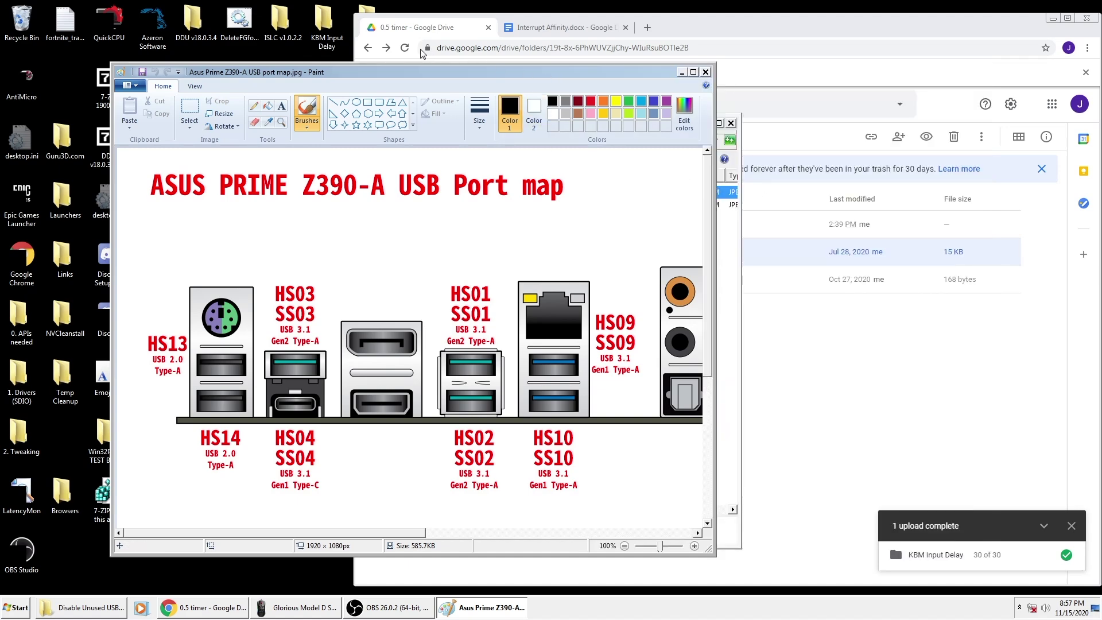
{"action": "left_click_drag", "start_coordinate": [442, 71], "coordinate": [336, 32]}
{"action": "left_click", "coordinate": [642, 225]}
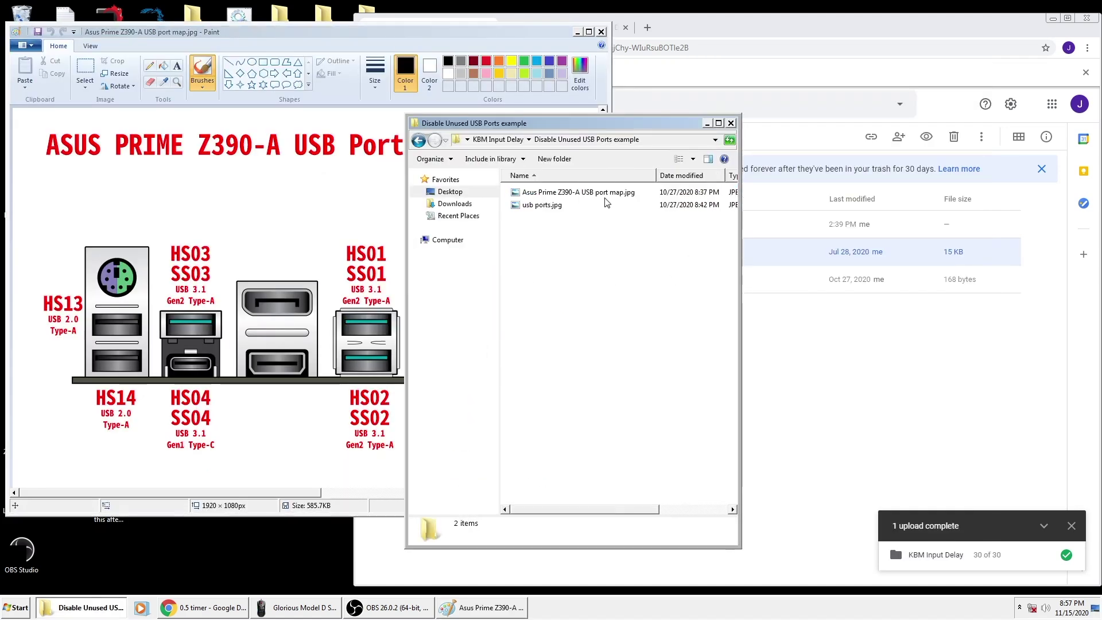
- Open the usb ports.jpg BIOS screenshot on the right, then go into Registry Edits
{"action": "double_click", "coordinate": [569, 205]}
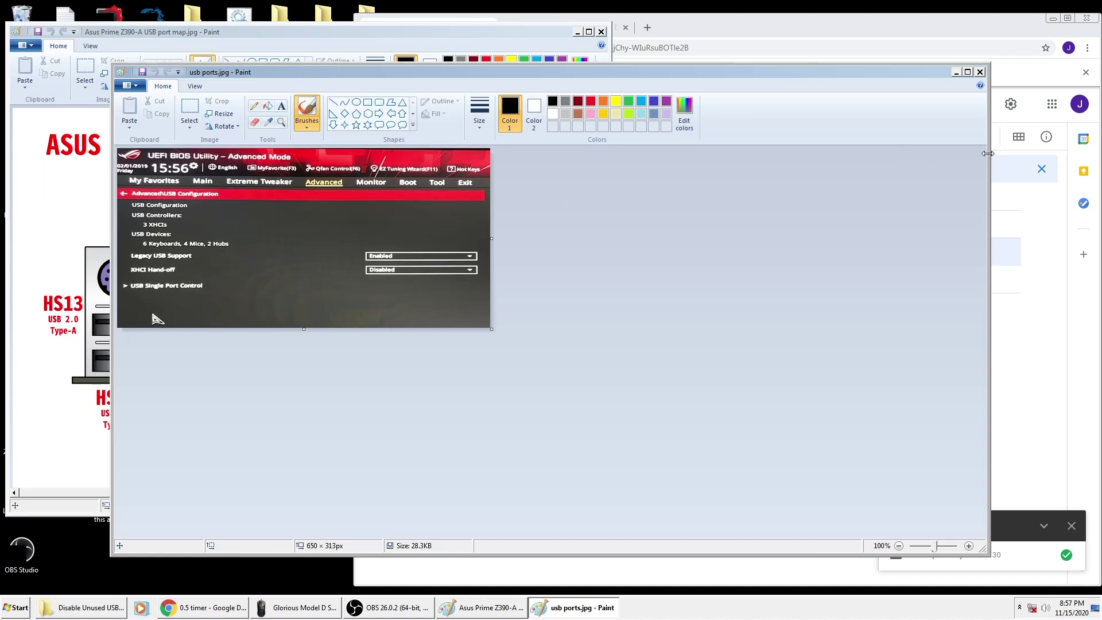
{"action": "left_click_drag", "start_coordinate": [497, 146], "coordinate": [497, 145]}
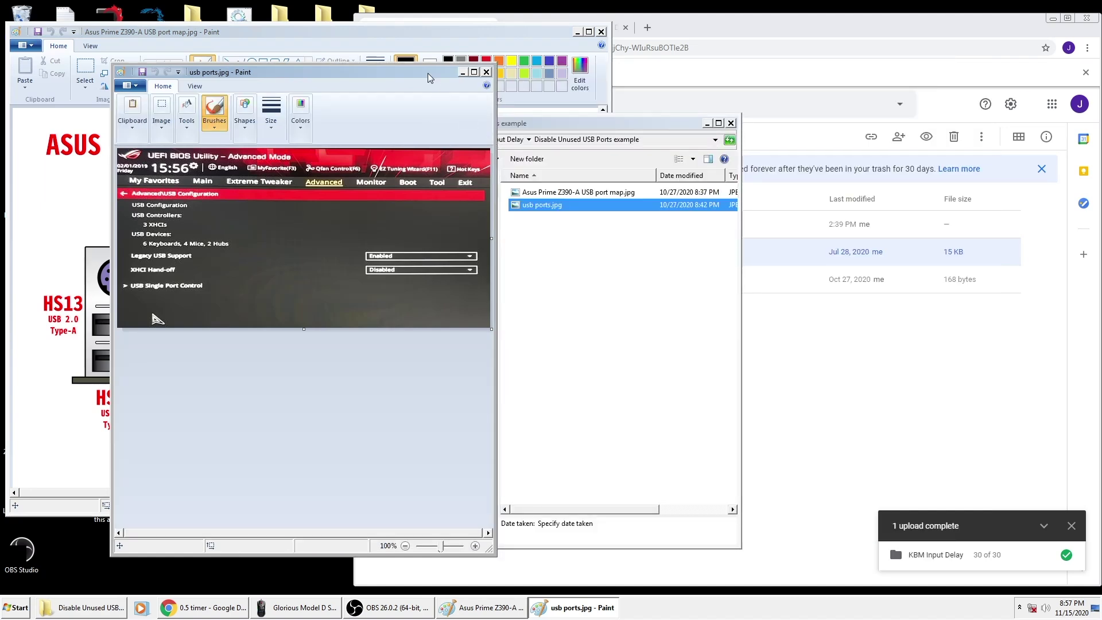
{"action": "left_click_drag", "start_coordinate": [428, 73], "coordinate": [930, 39]}
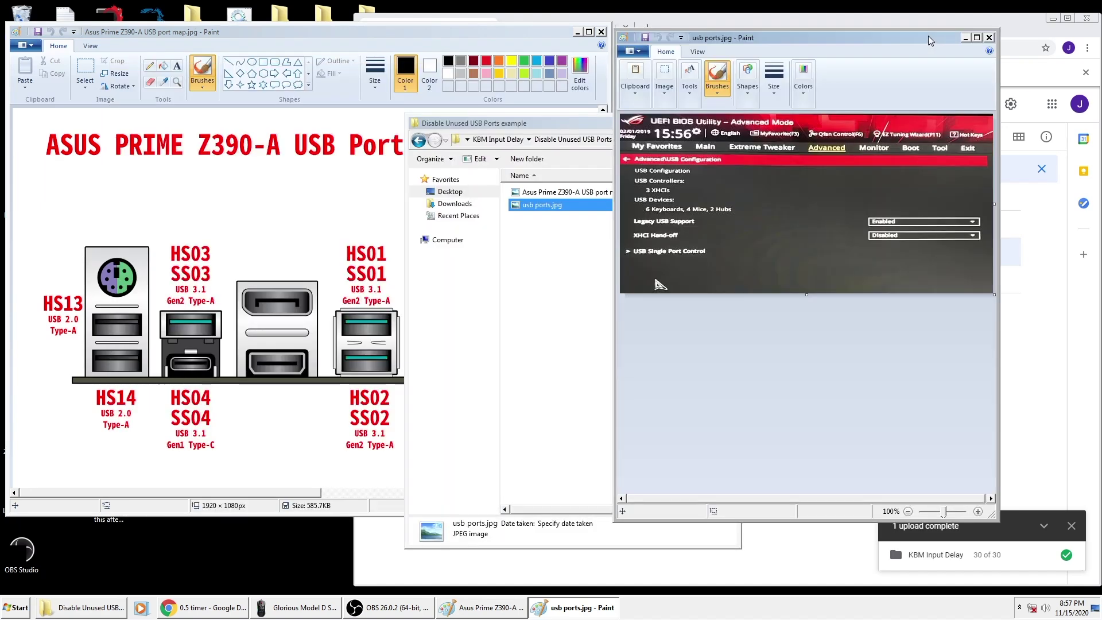
{"action": "left_click", "coordinate": [551, 129]}
{"action": "left_click", "coordinate": [711, 124]}
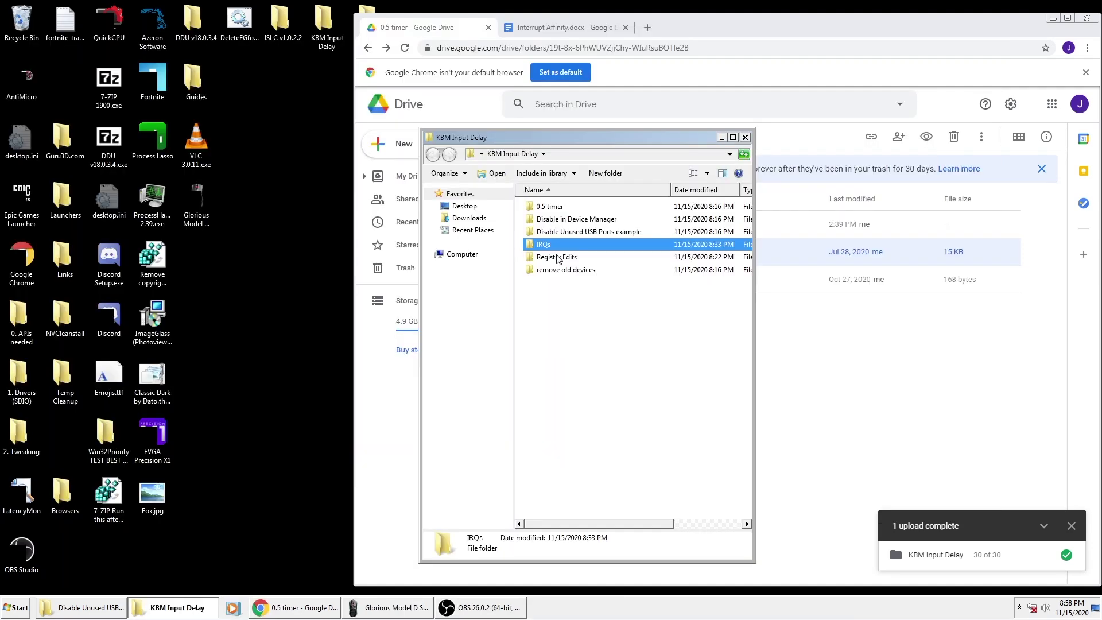
{"action": "double_click", "coordinate": [558, 259]}
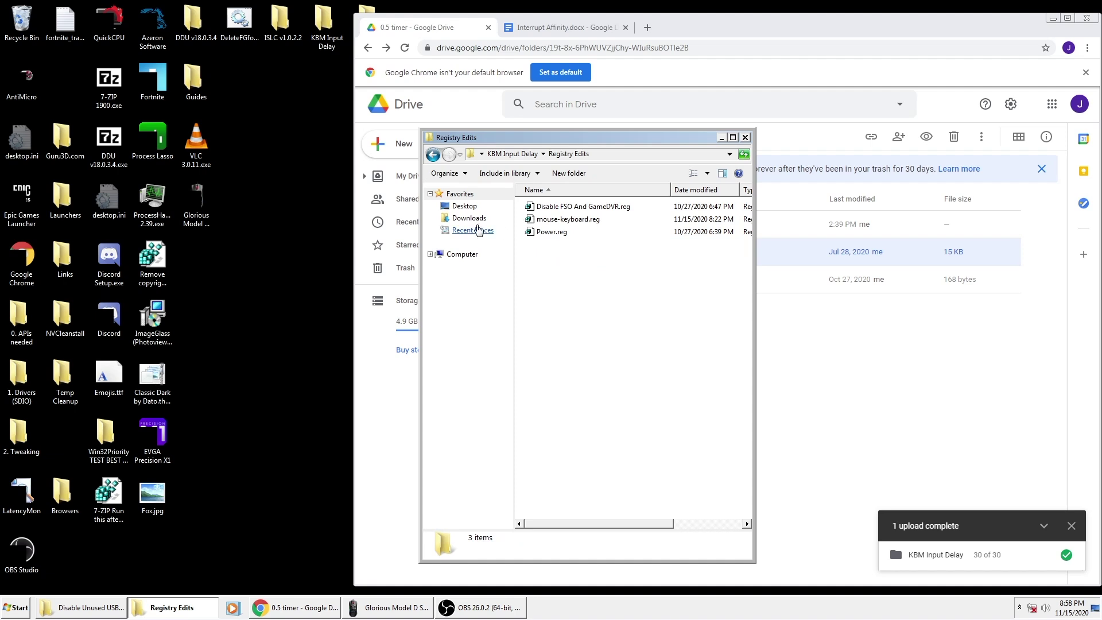
- Start merging Disable FSO And GameDVR.reg but decline the registry prompt
{"action": "left_click", "coordinate": [574, 209]}
{"action": "right_click", "coordinate": [574, 208]}
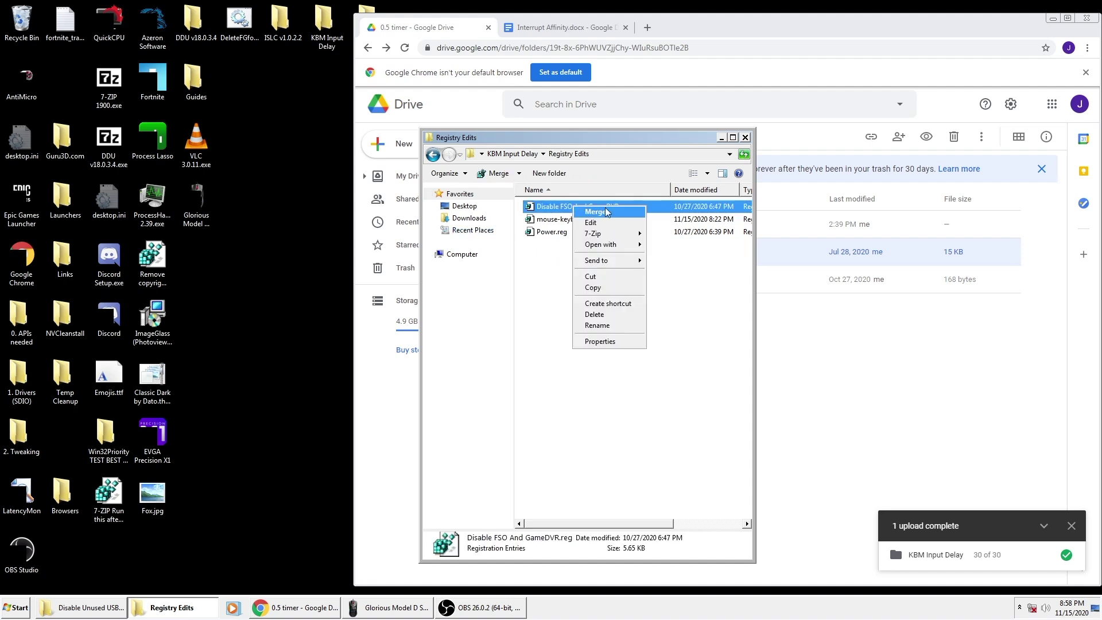
{"action": "left_click", "coordinate": [561, 209]}
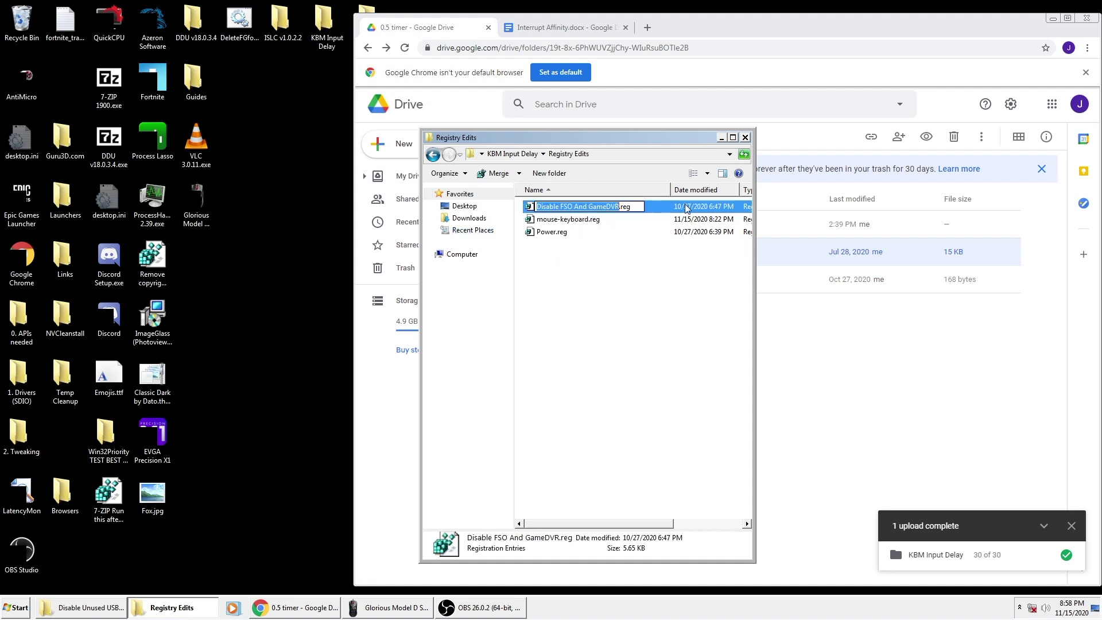
{"action": "double_click", "coordinate": [659, 206]}
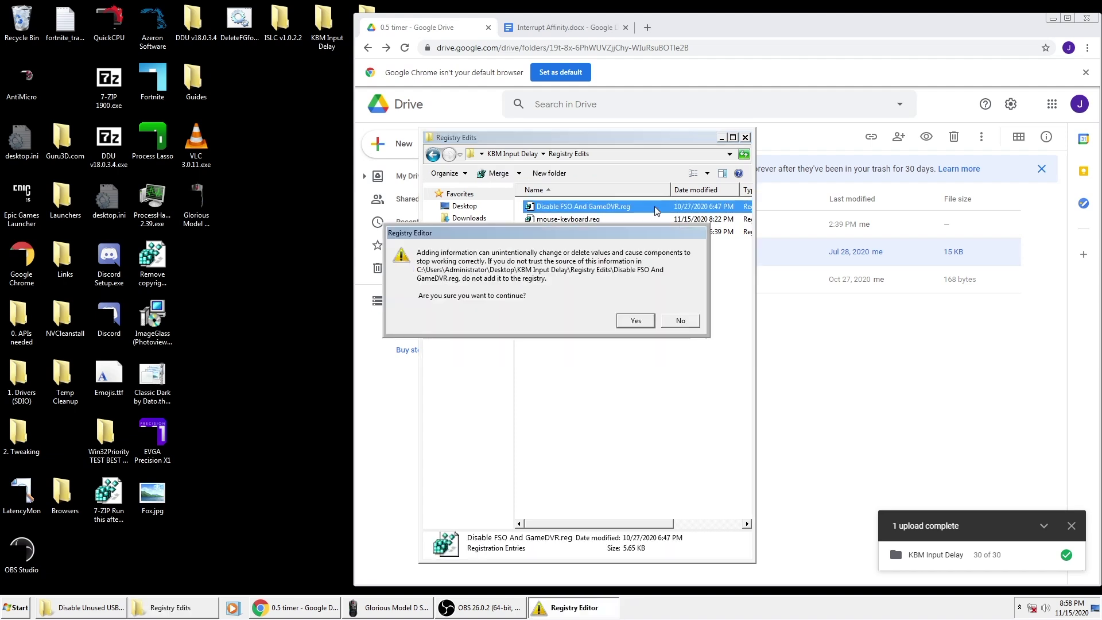
{"action": "left_click", "coordinate": [685, 322]}
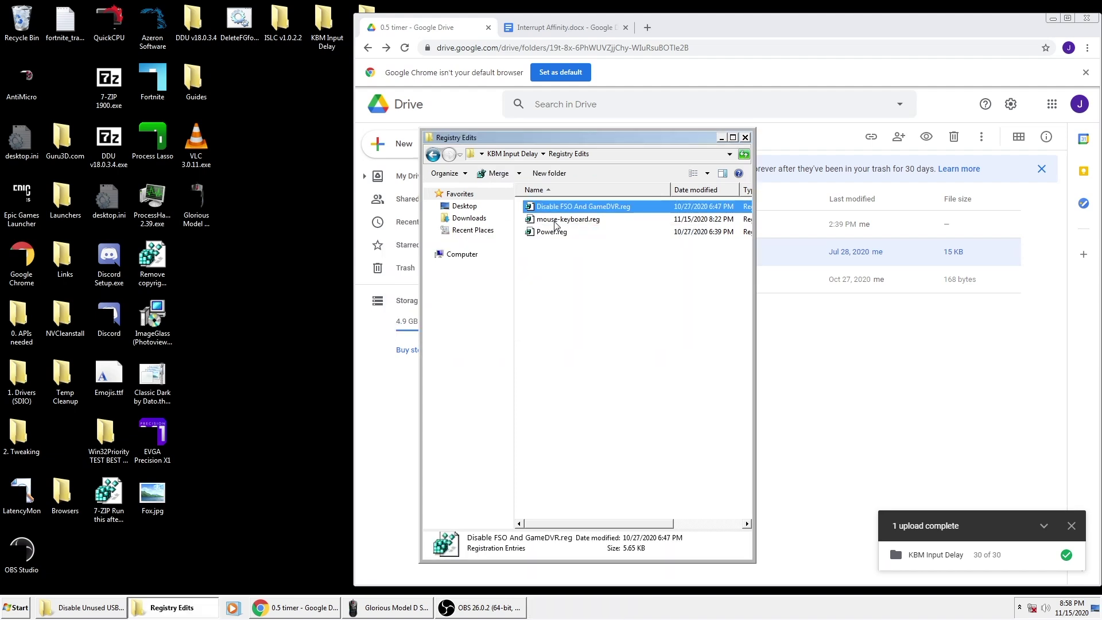
- Open mouse-keyboard.reg in Notepad and highlight its queue size, Mouse and accessibility settings
{"action": "left_click", "coordinate": [559, 220]}
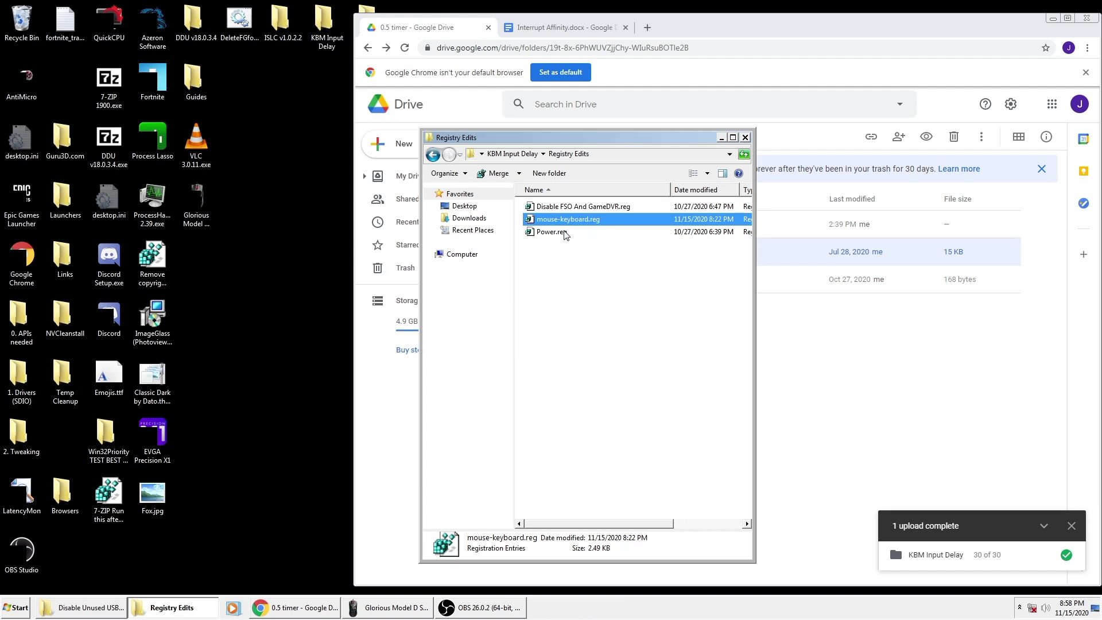
{"action": "left_click", "coordinate": [566, 234]}
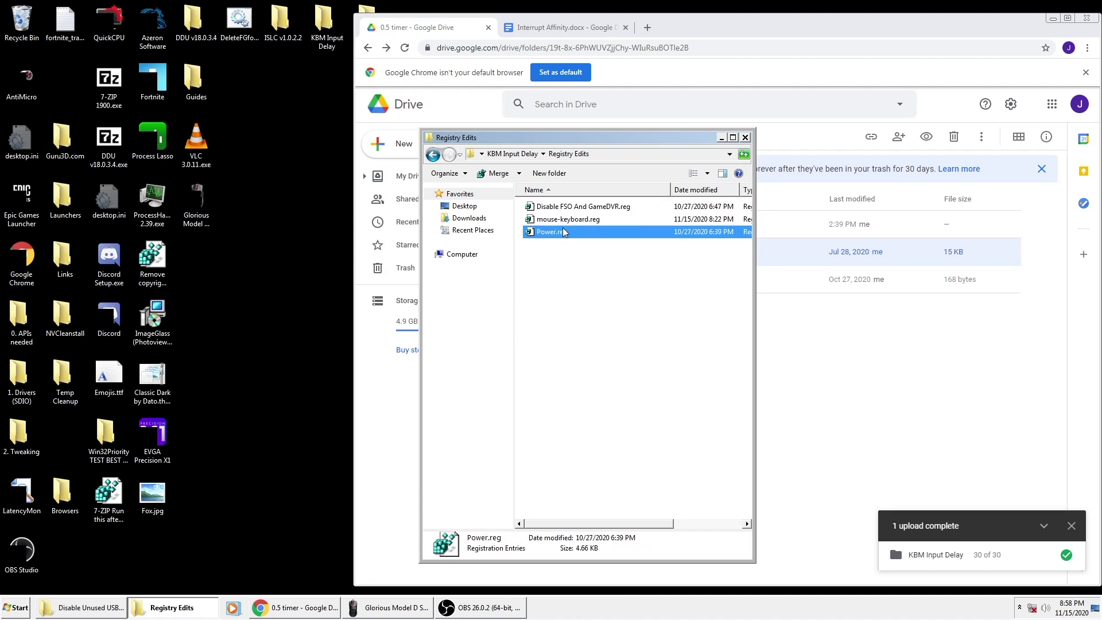
{"action": "right_click", "coordinate": [564, 220]}
{"action": "left_click", "coordinate": [585, 234]}
{"action": "left_click_drag", "start_coordinate": [551, 174], "coordinate": [358, 142]}
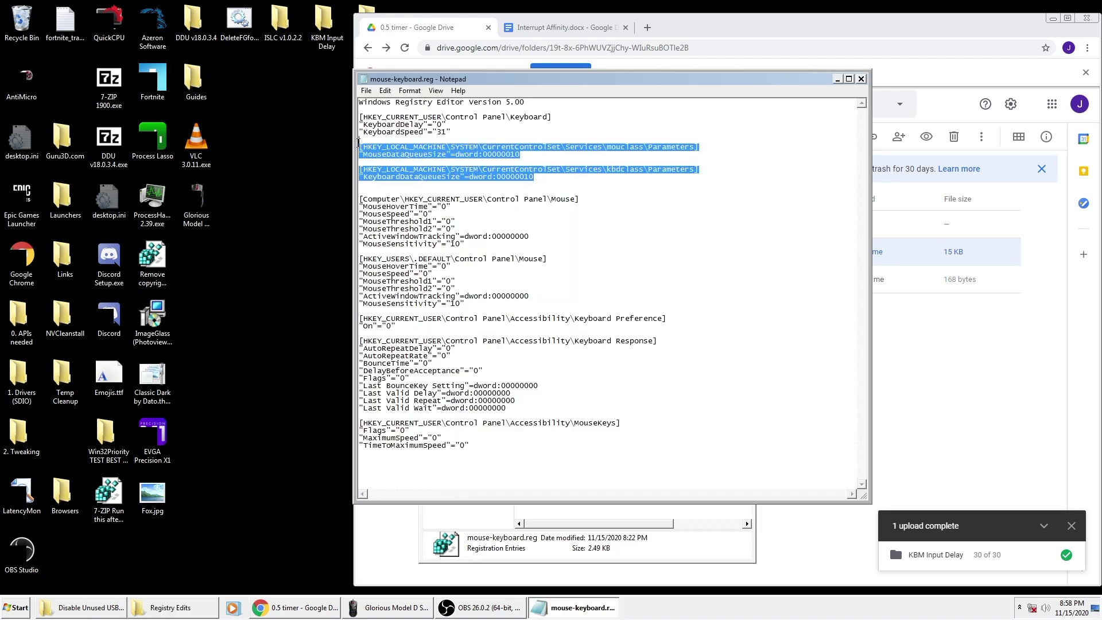
{"action": "left_click_drag", "start_coordinate": [360, 199], "coordinate": [531, 311]}
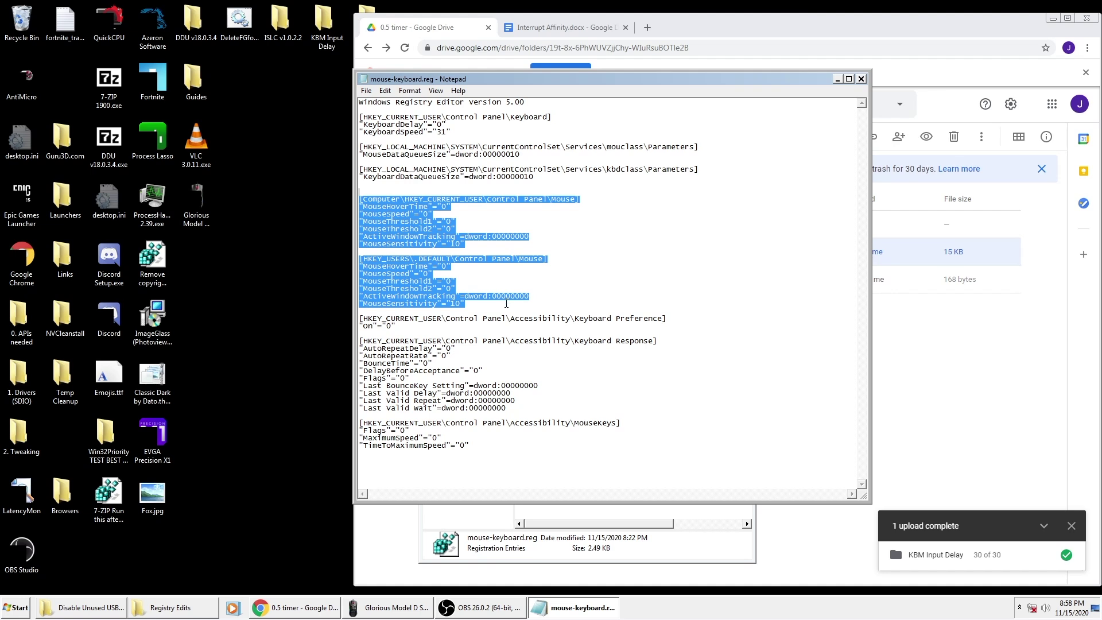
{"action": "left_click_drag", "start_coordinate": [471, 445], "coordinate": [359, 317]}
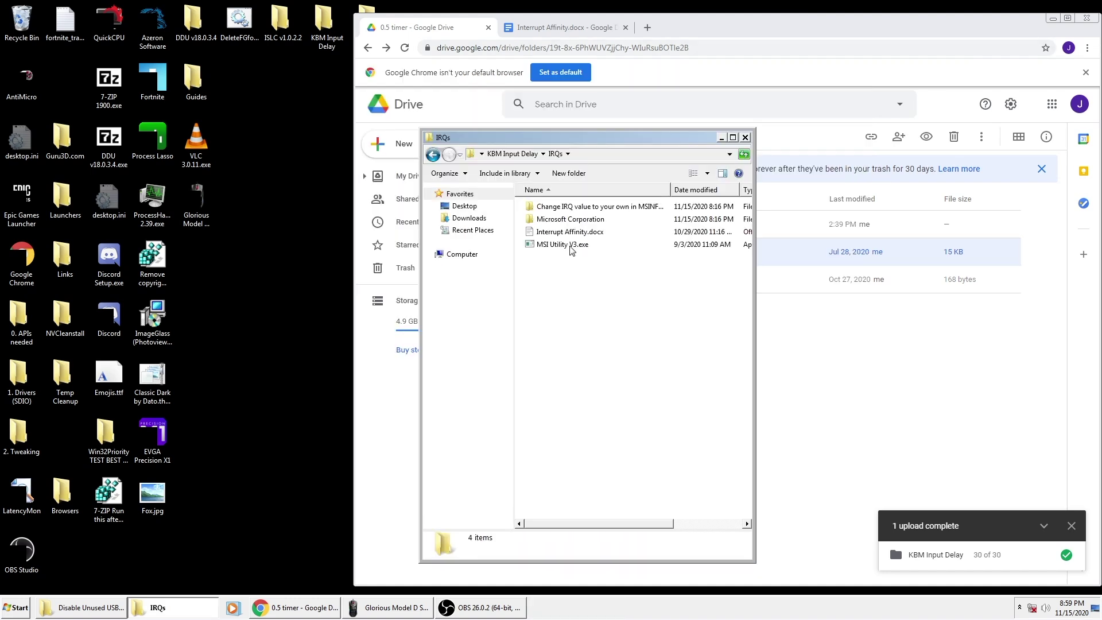
- Run MSI Utility V3 as administrator and check the first PCI-to-PCI bridge's interrupt modes
{"action": "right_click", "coordinate": [570, 247]}
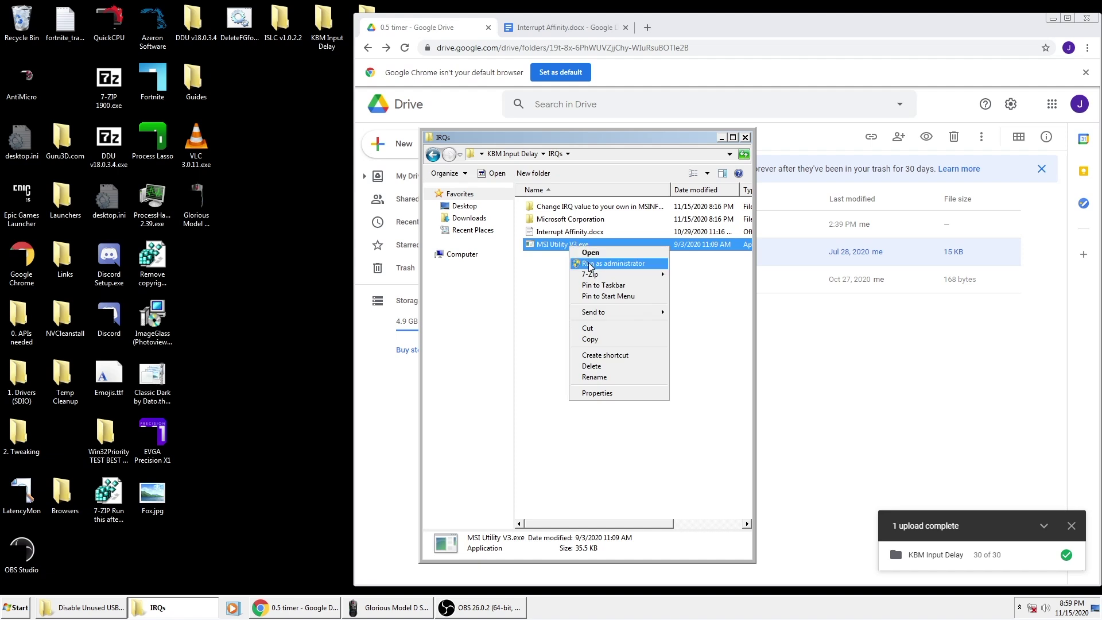
{"action": "left_click", "coordinate": [590, 264]}
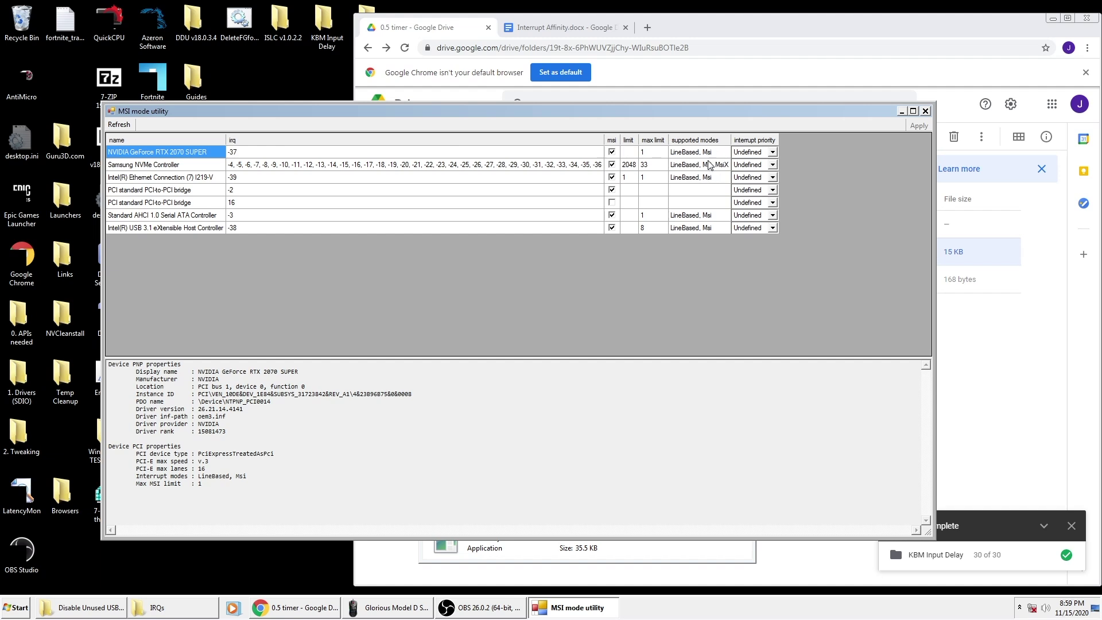
{"action": "left_click", "coordinate": [285, 185]}
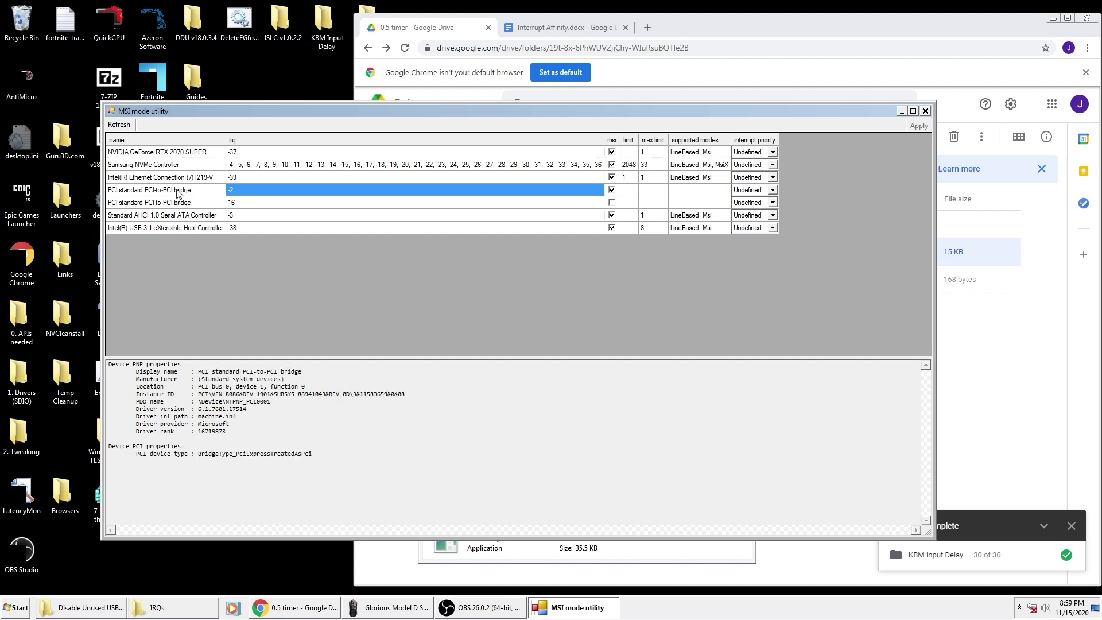
{"action": "left_click", "coordinate": [698, 188]}
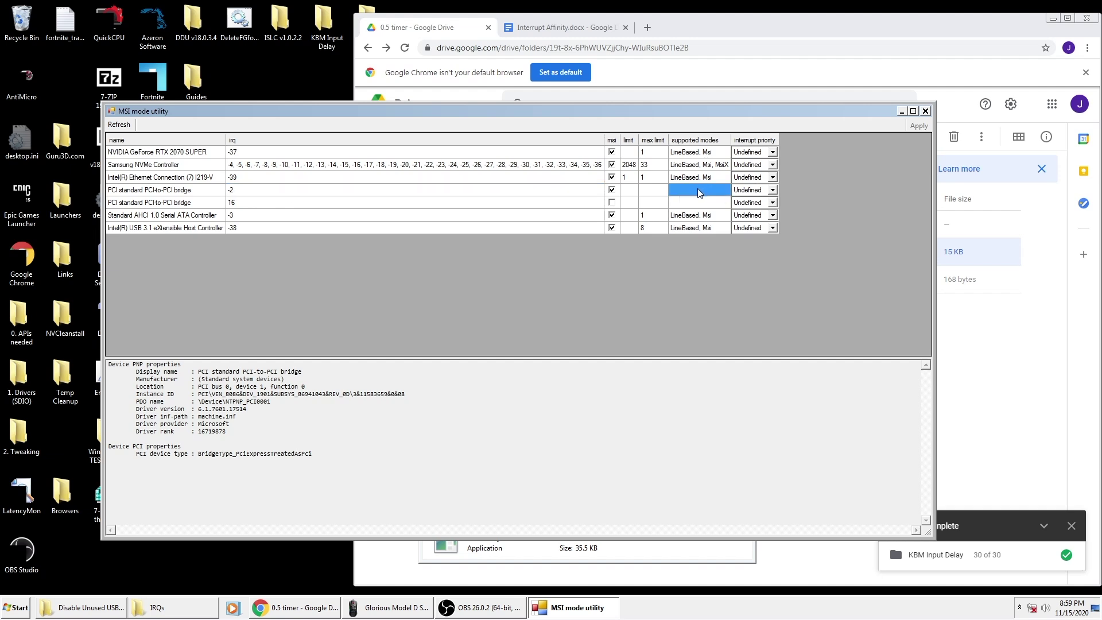
- Compare with the RTX 2070 SUPER and highlight the bridge's location: PCI bus 0, device 1, function 0
{"action": "left_click", "coordinate": [168, 192]}
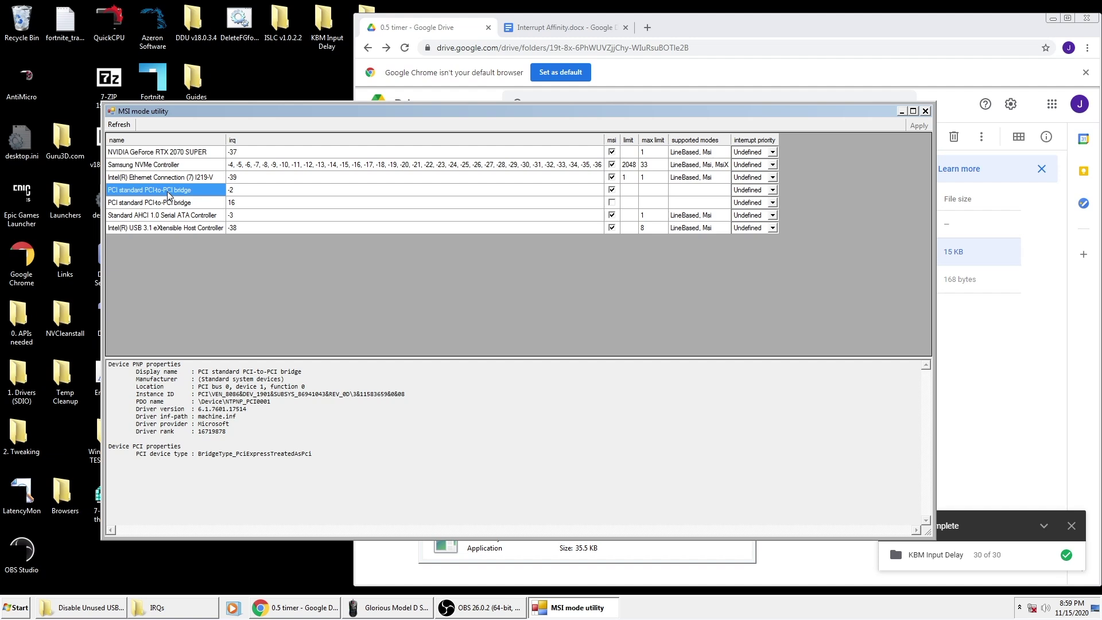
{"action": "left_click", "coordinate": [180, 154]}
{"action": "left_click", "coordinate": [200, 195]}
{"action": "left_click", "coordinate": [669, 192]}
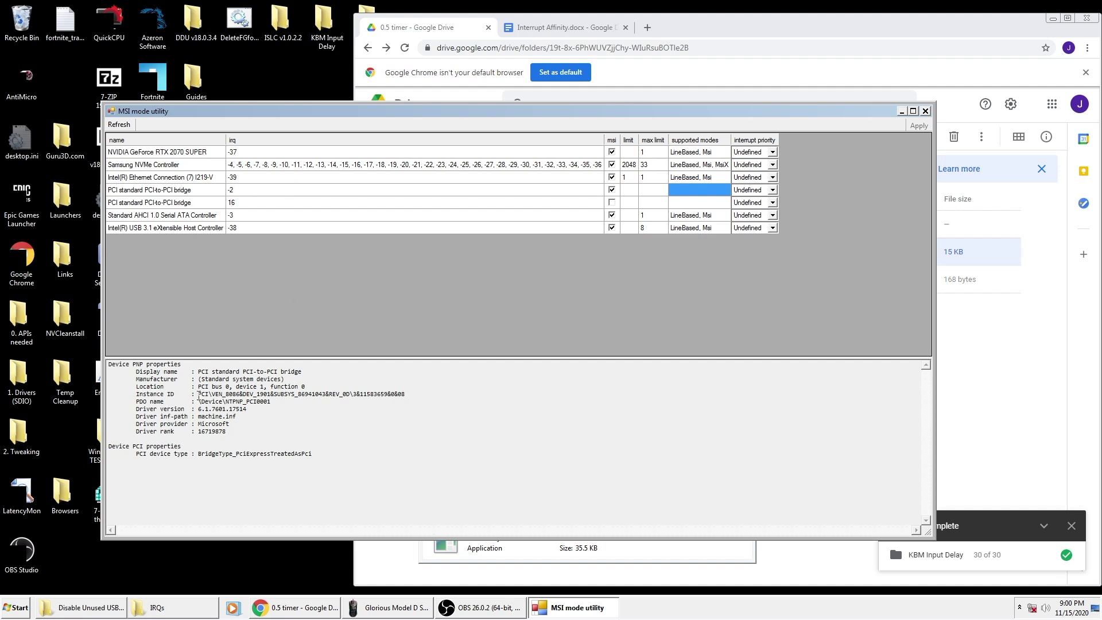
{"action": "left_click_drag", "start_coordinate": [196, 388], "coordinate": [311, 387]}
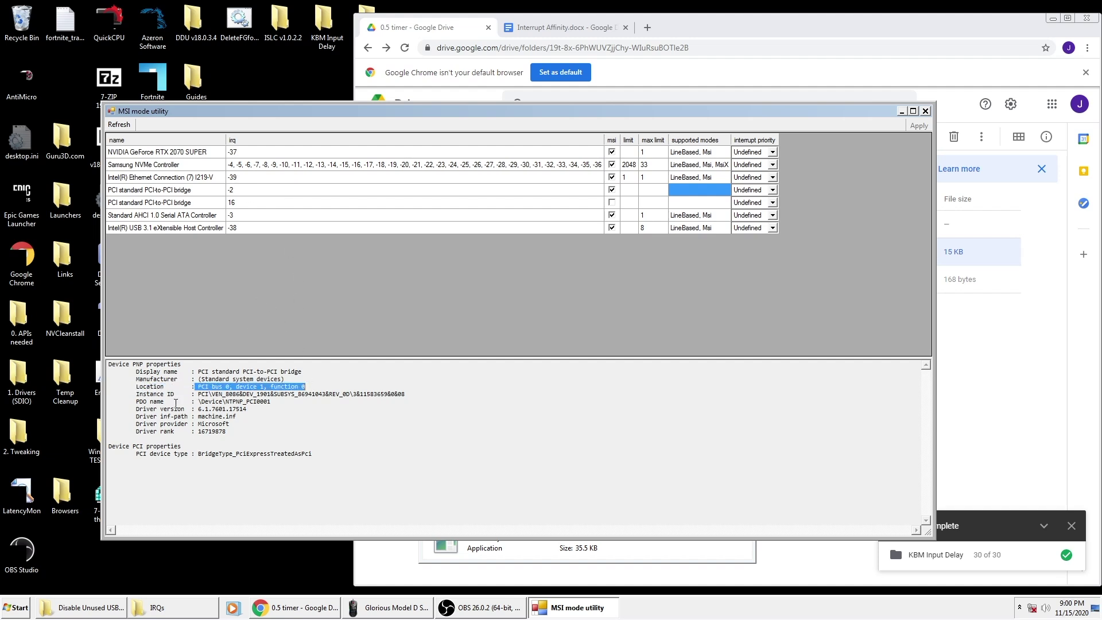
{"action": "left_click", "coordinate": [23, 606]}
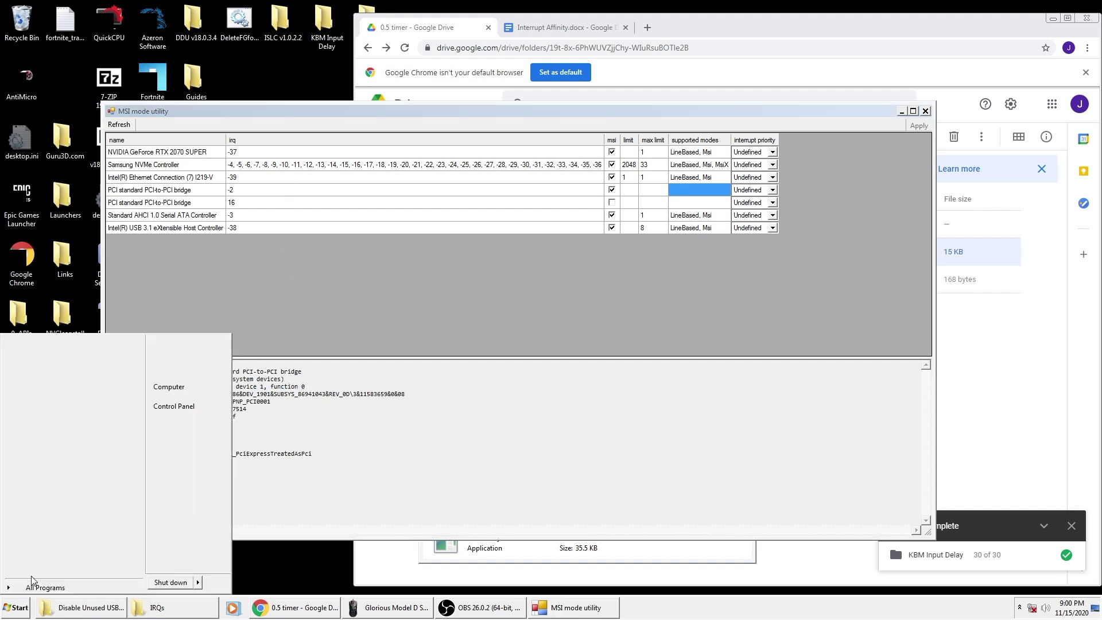
- Open Device Manager from Control Panel and list devices by connection
{"action": "left_click", "coordinate": [186, 413]}
{"action": "left_click", "coordinate": [224, 246]}
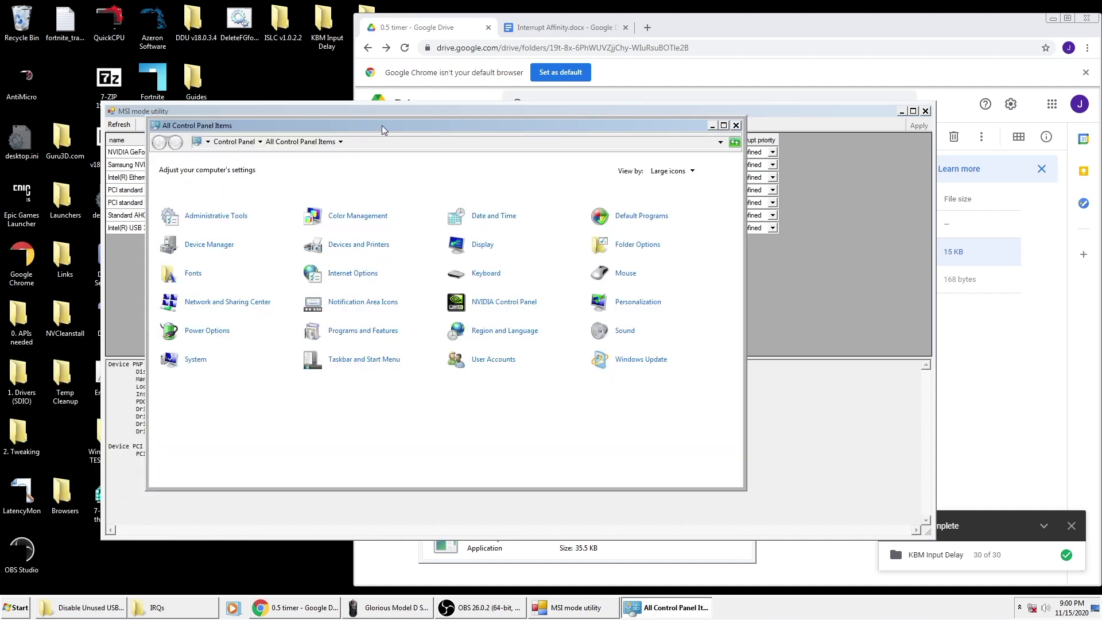
{"action": "left_click_drag", "start_coordinate": [353, 41], "coordinate": [691, 39]}
{"action": "left_click", "coordinate": [443, 47]}
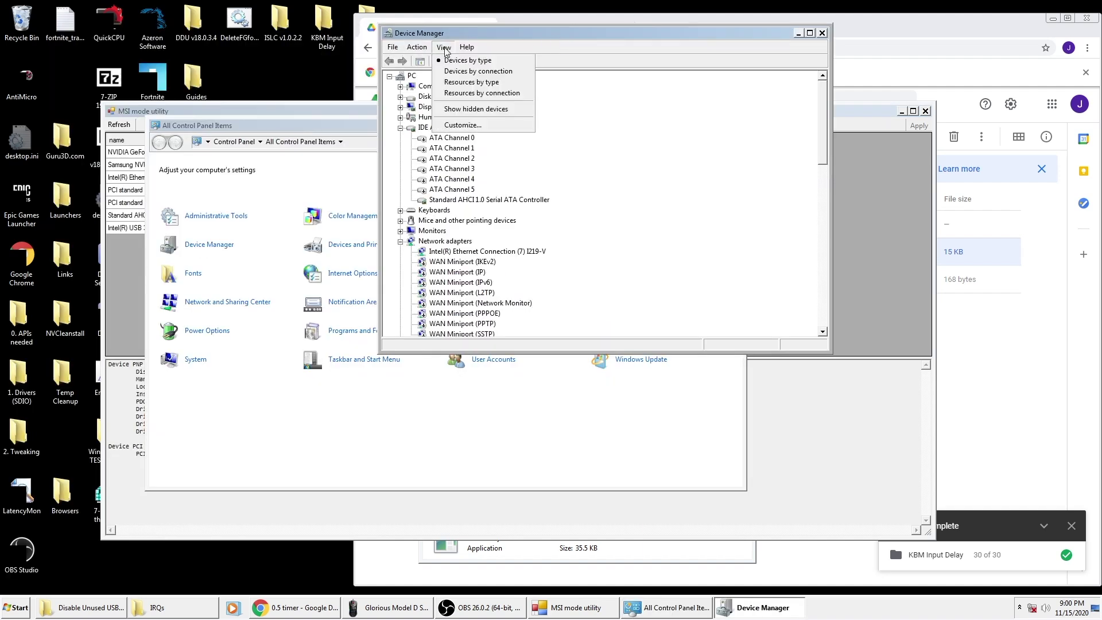
{"action": "left_click", "coordinate": [461, 71]}
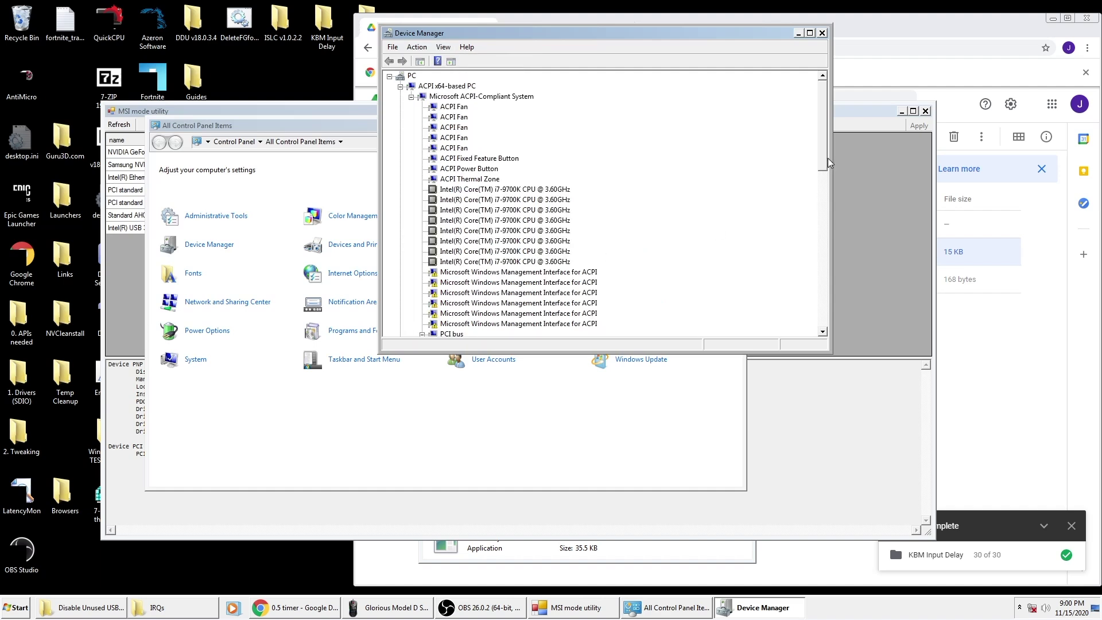
{"action": "scroll", "coordinate": [809, 264], "scroll_direction": "down", "scroll_amount": 12}
{"action": "scroll", "coordinate": [471, 229], "scroll_direction": "up", "scroll_amount": 8}
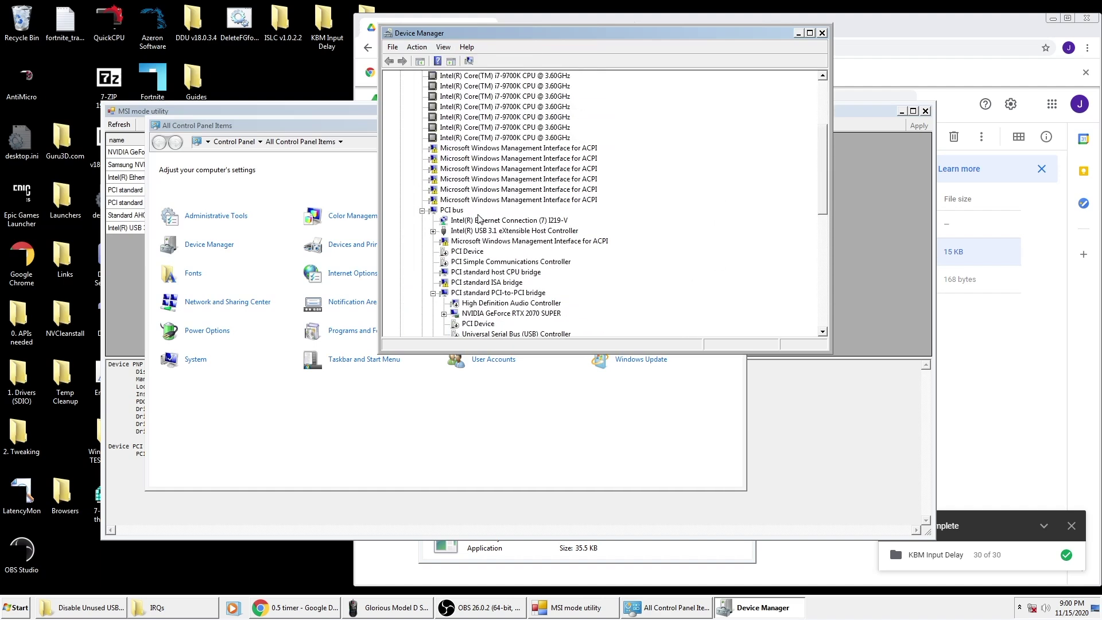
{"action": "scroll", "coordinate": [479, 218], "scroll_direction": "down", "scroll_amount": 3}
- Open the properties of the bridge holding the RTX 2070 SUPER and mark its bus location
{"action": "left_click", "coordinate": [505, 199]}
{"action": "left_click", "coordinate": [494, 220]}
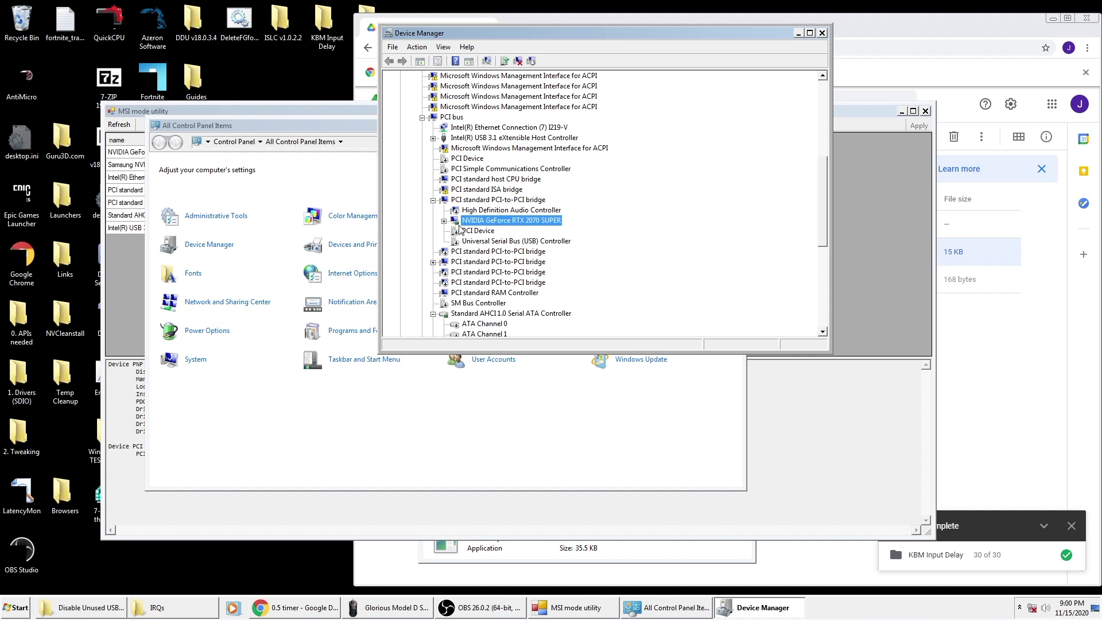
{"action": "left_click", "coordinate": [444, 220]}
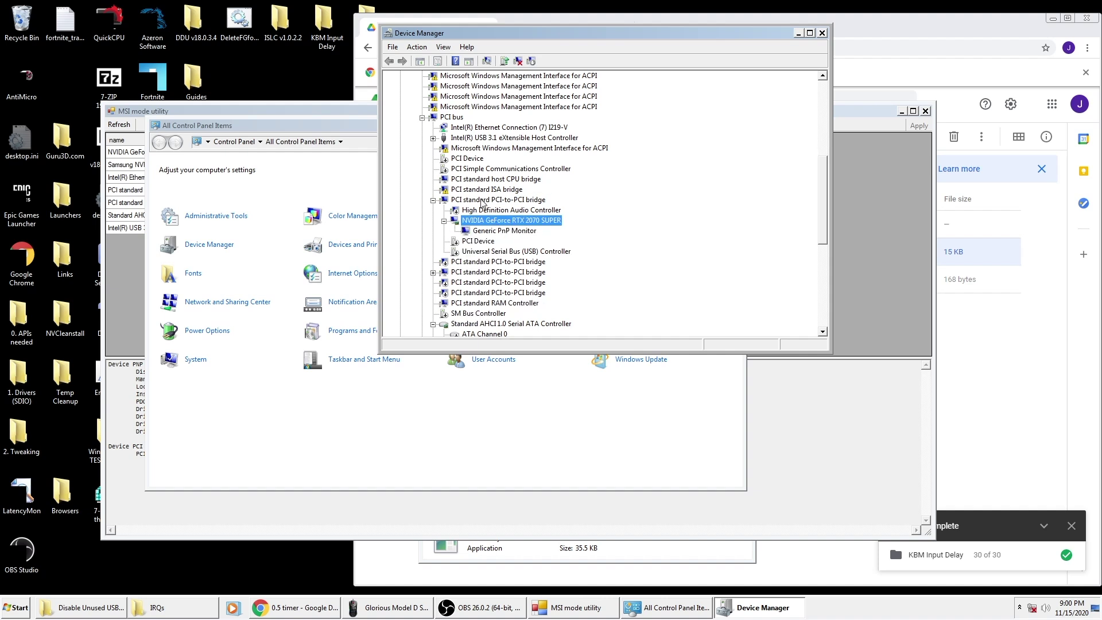
{"action": "right_click", "coordinate": [477, 200]}
{"action": "left_click", "coordinate": [505, 257]}
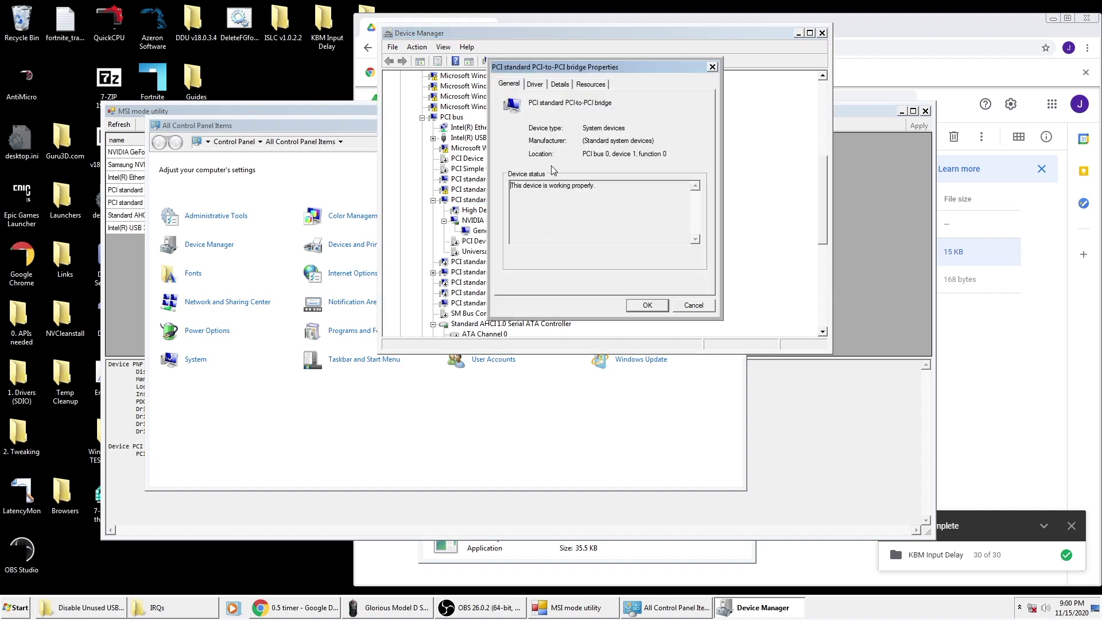
{"action": "left_click_drag", "start_coordinate": [668, 154], "coordinate": [598, 152]}
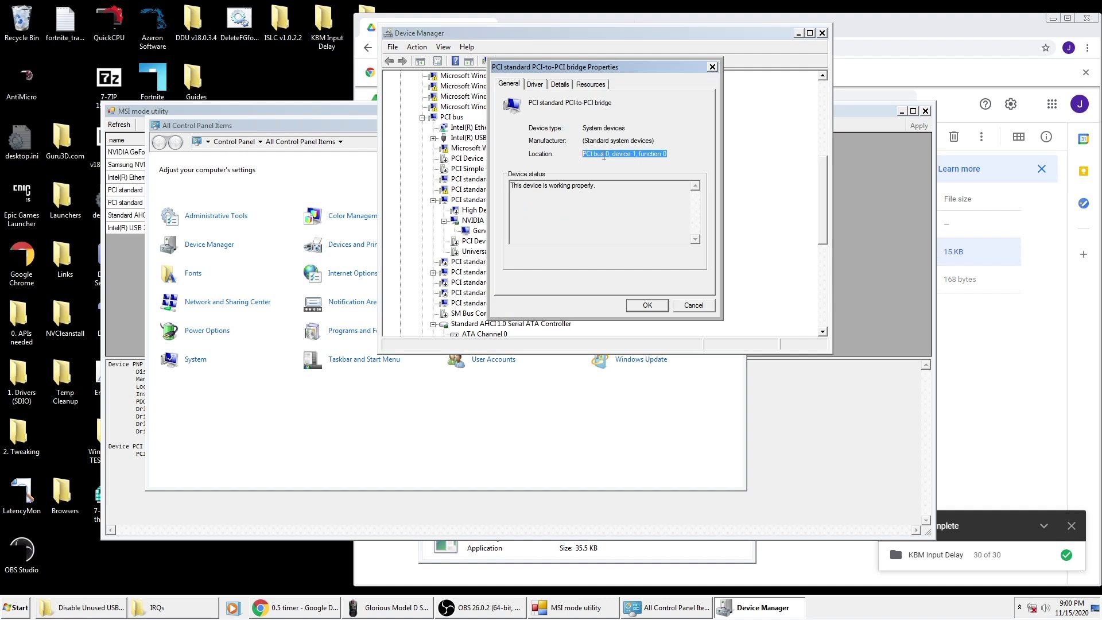
{"action": "key", "text": "alt+Tab"}
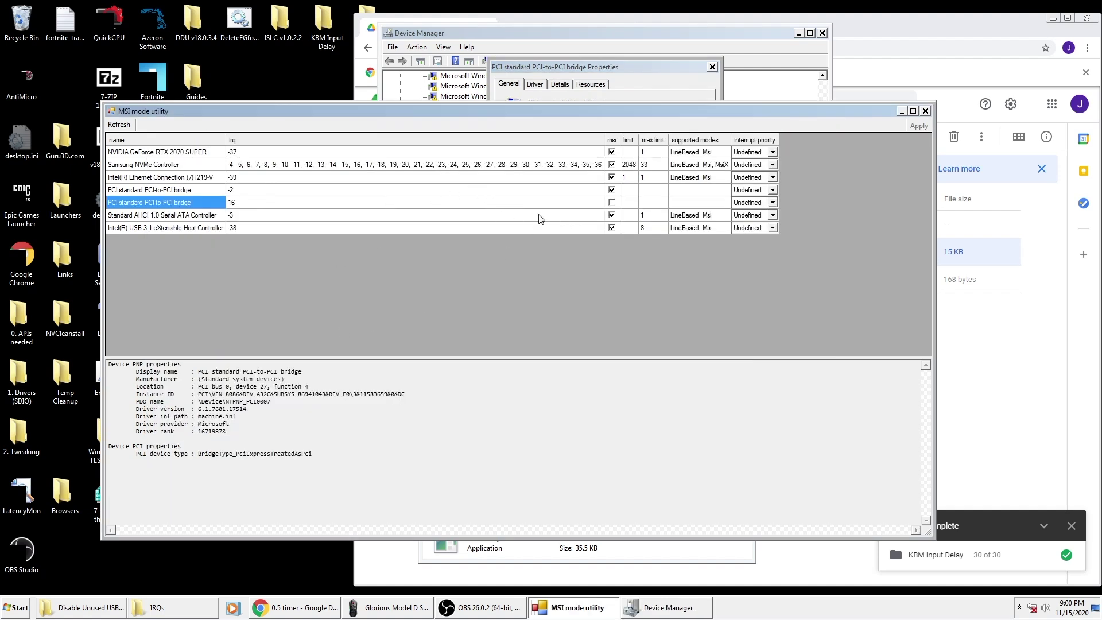
- Close the PCI bridge's Properties dialog and return to the MSI mode utility
{"action": "key", "text": "alt+Tab"}
{"action": "key", "text": "Escape"}
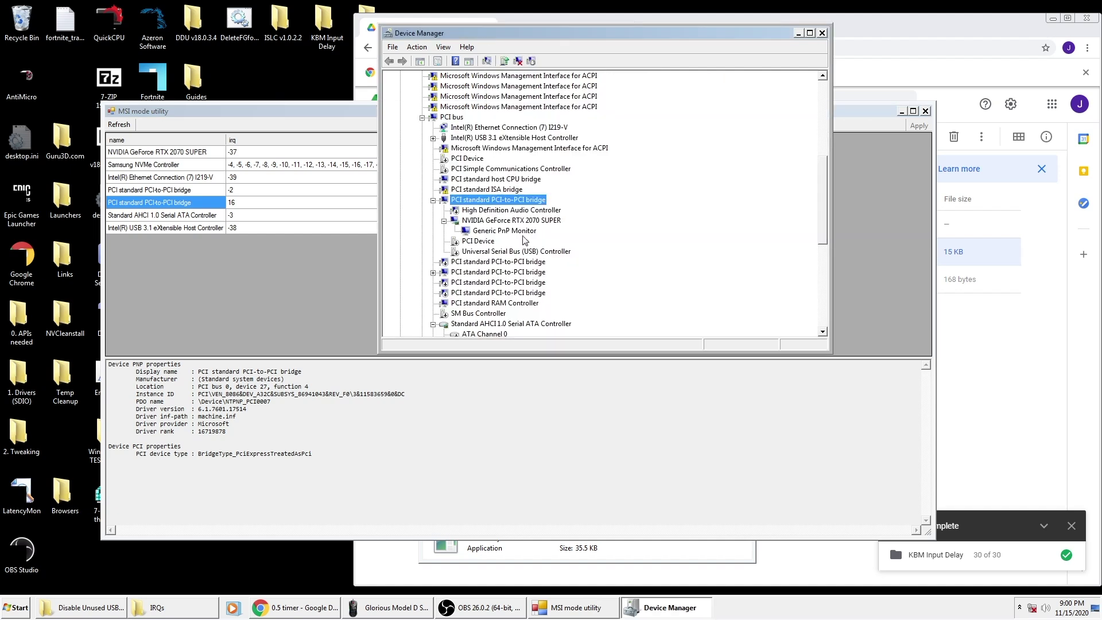
{"action": "scroll", "coordinate": [523, 240], "scroll_direction": "down", "scroll_amount": 2}
{"action": "key", "text": "alt+Tab"}
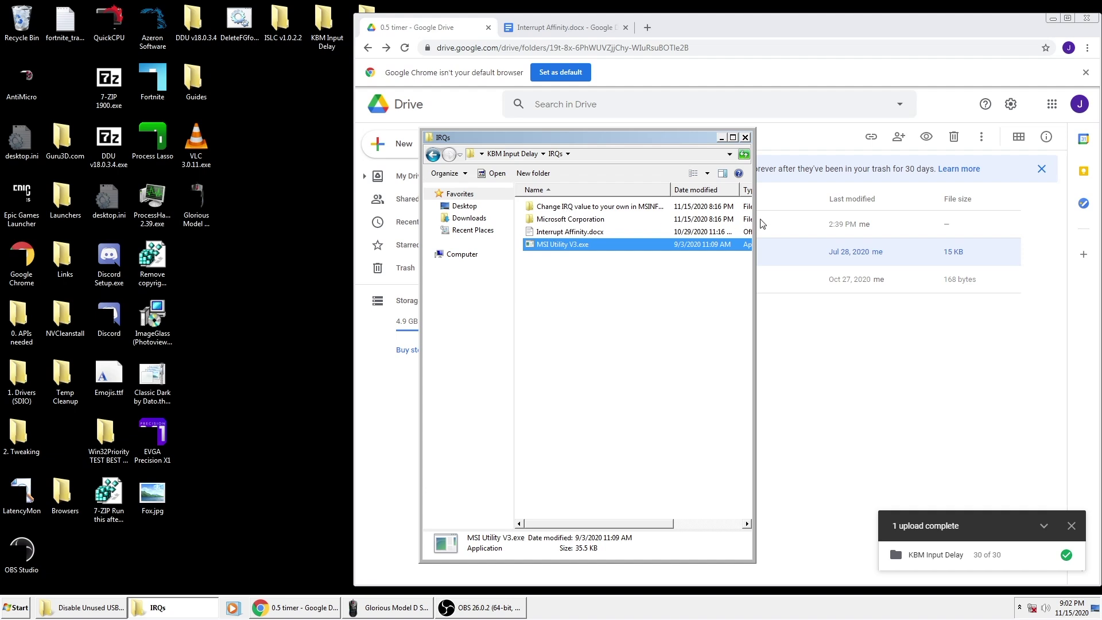
- Open the Interrupt Affinity Policy Tool folder and run intPolicy_x64.exe as administrator
{"action": "left_click_drag", "start_coordinate": [753, 218], "coordinate": [859, 218]}
{"action": "double_click", "coordinate": [556, 219]}
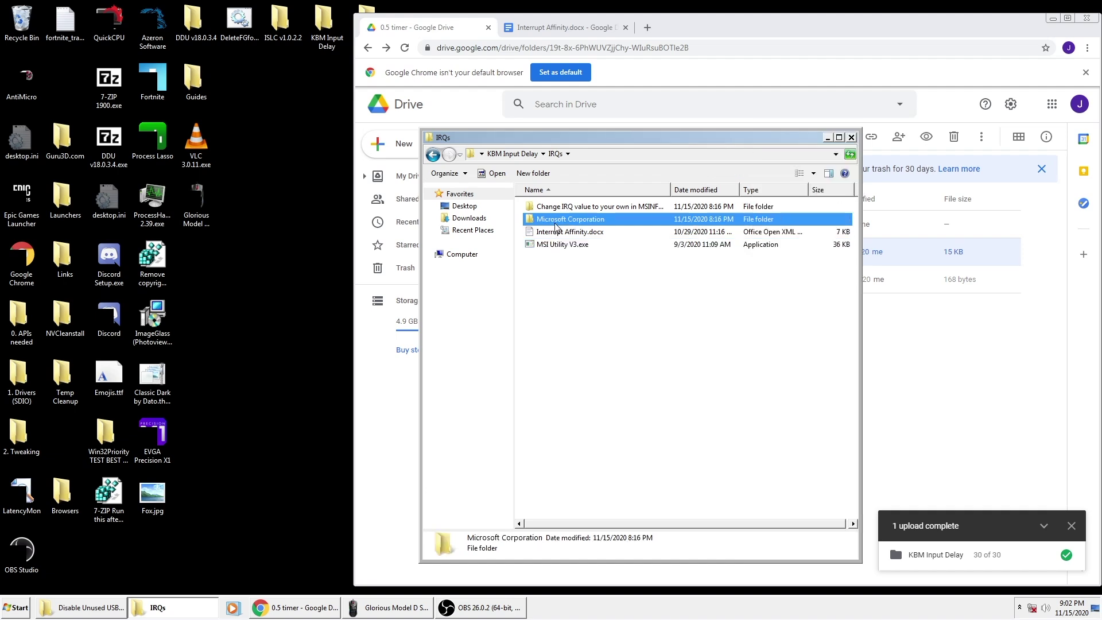
{"action": "double_click", "coordinate": [560, 207]}
{"action": "key", "text": "BackSpace"}
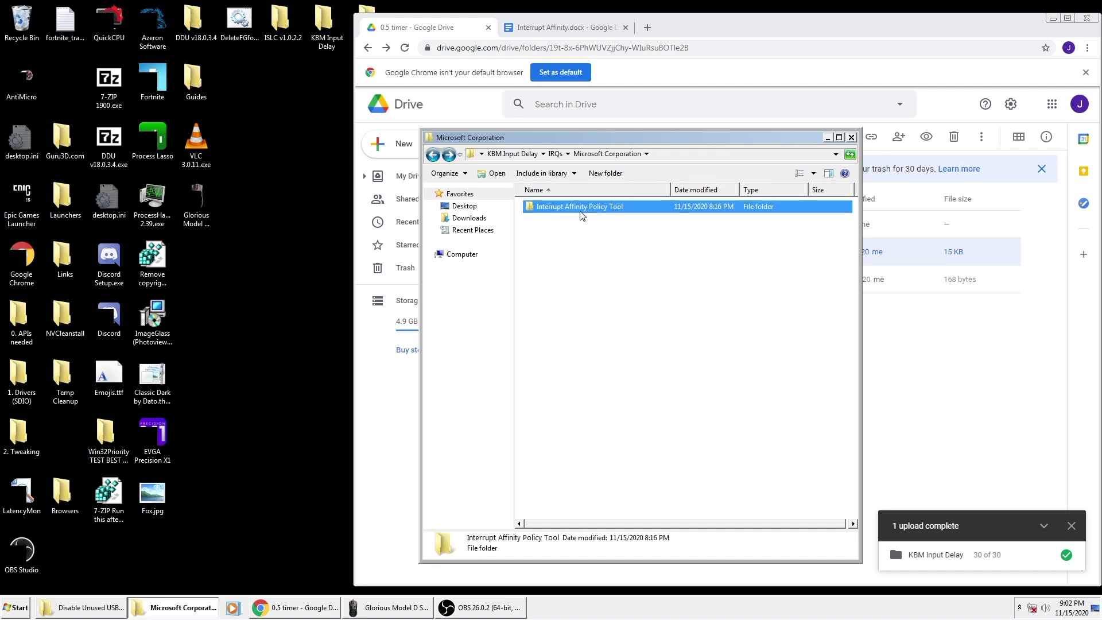
{"action": "double_click", "coordinate": [580, 210]}
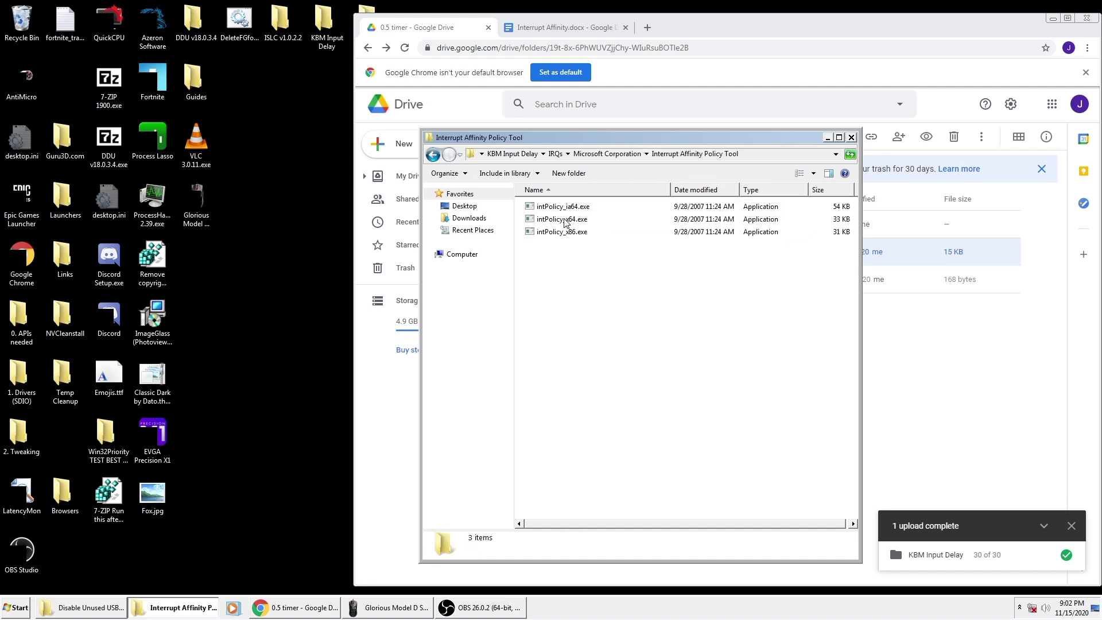
{"action": "left_click", "coordinate": [568, 221]}
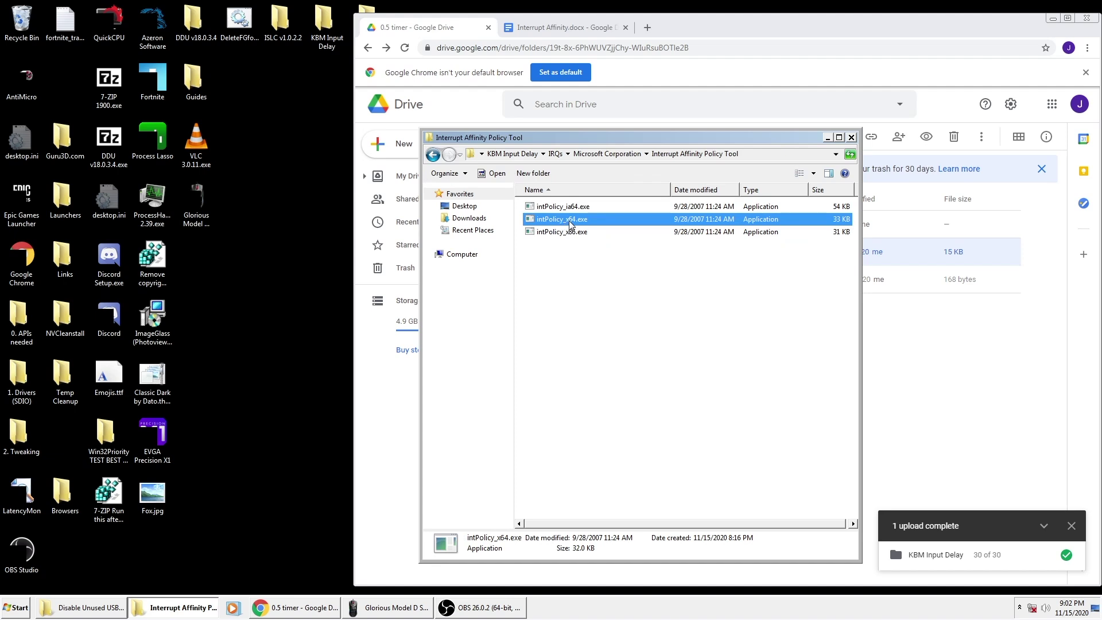
{"action": "double_click", "coordinate": [570, 224]}
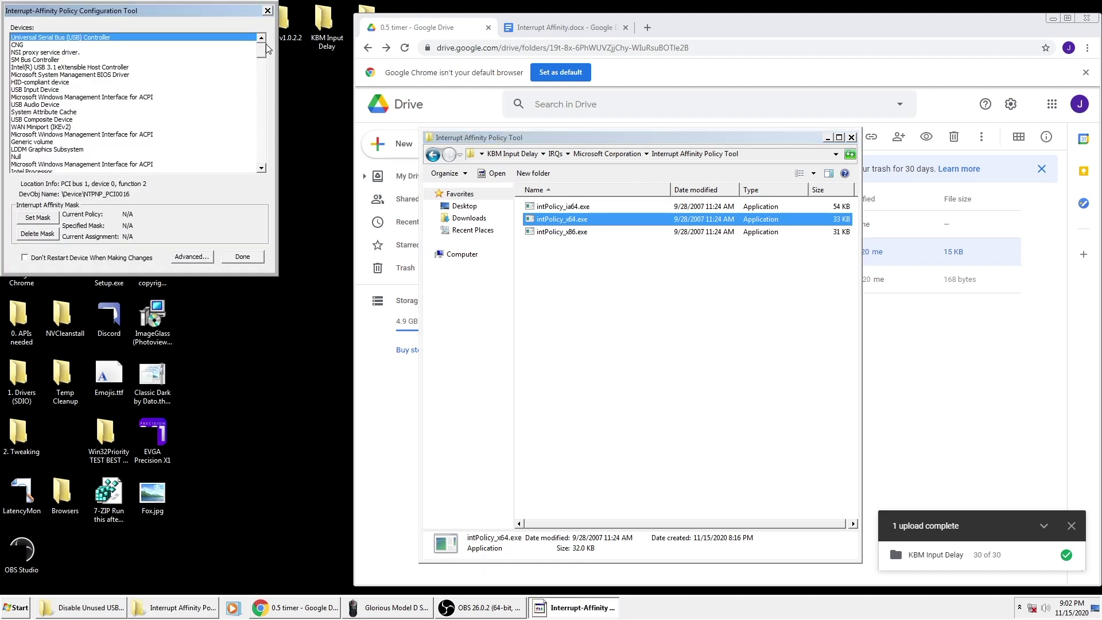
{"action": "left_click", "coordinate": [272, 7]}
{"action": "right_click", "coordinate": [566, 224]}
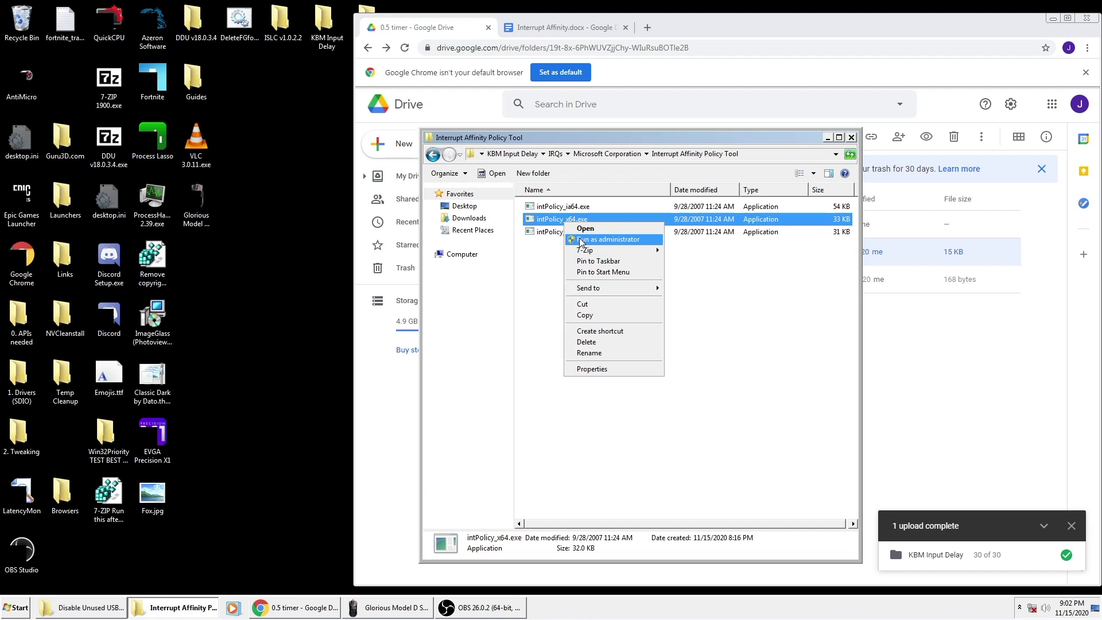
{"action": "left_click", "coordinate": [581, 239]}
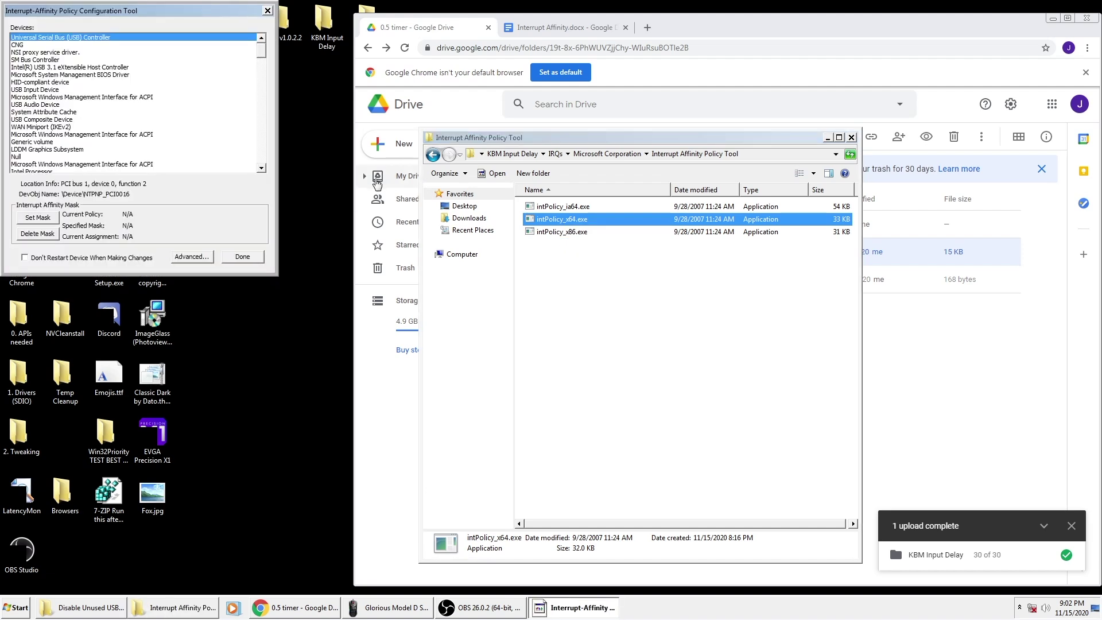
- Select the RTX 2070 SUPER and look up its recommended CPU in the guide's 6-core line
{"action": "key", "text": "n"}
{"action": "key", "text": "n"}
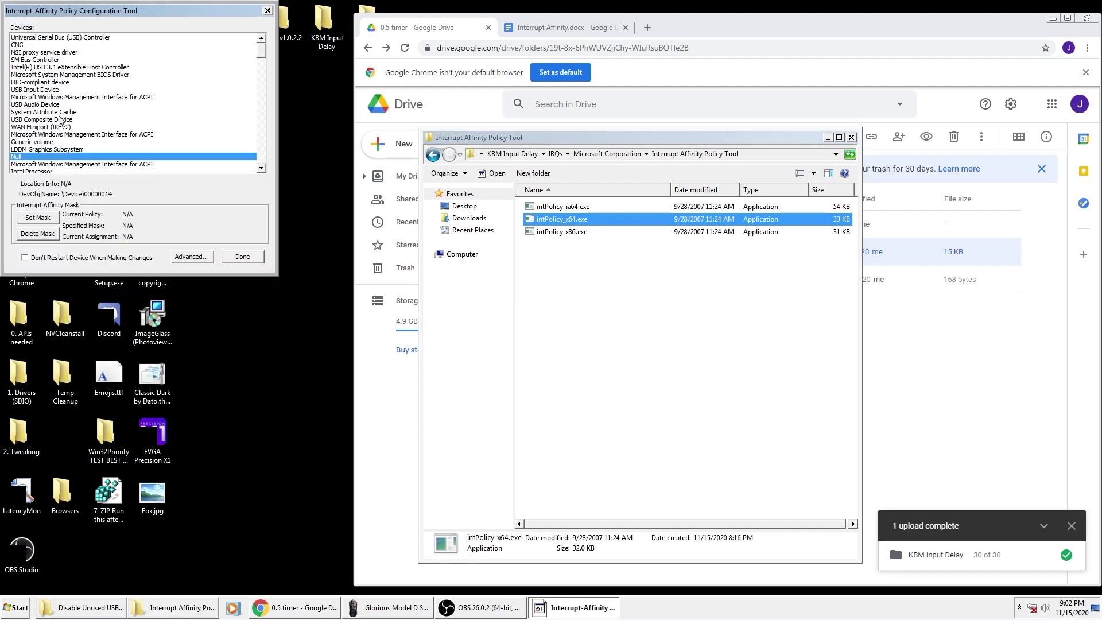
{"action": "key", "text": "n"}
{"action": "left_click", "coordinate": [626, 343]}
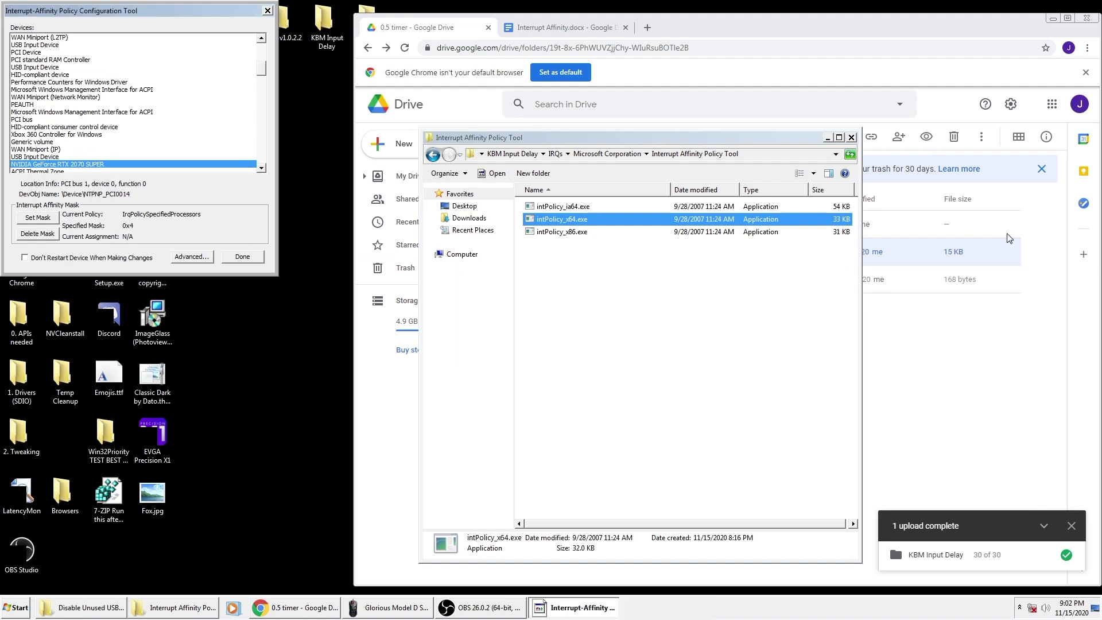
{"action": "left_click", "coordinate": [955, 320]}
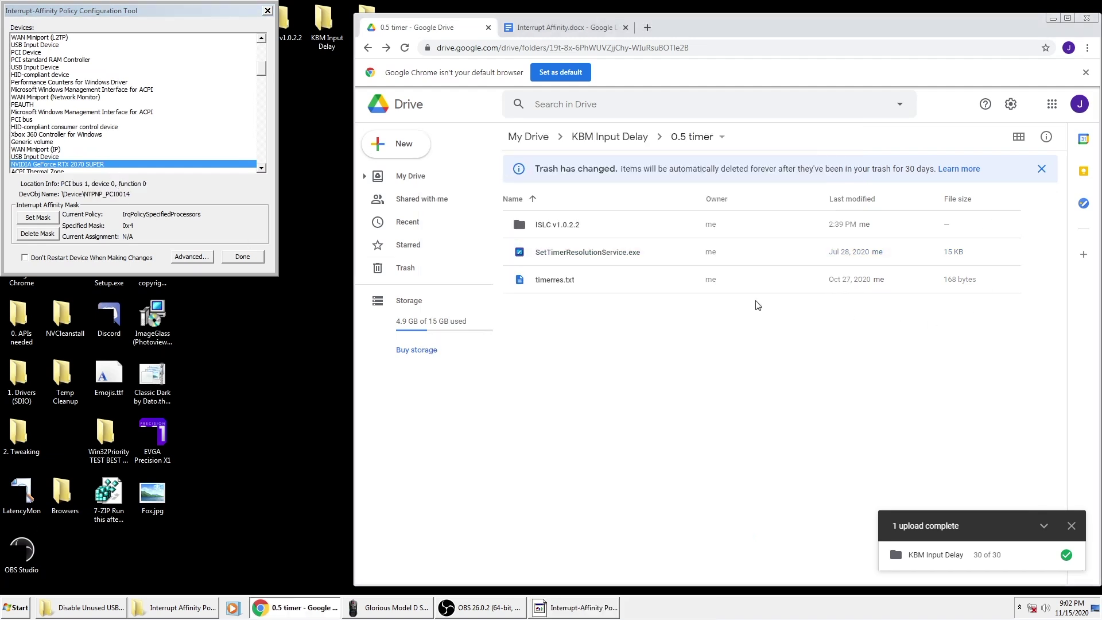
{"action": "left_click", "coordinate": [528, 35]}
{"action": "left_click_drag", "start_coordinate": [553, 376], "coordinate": [500, 201]}
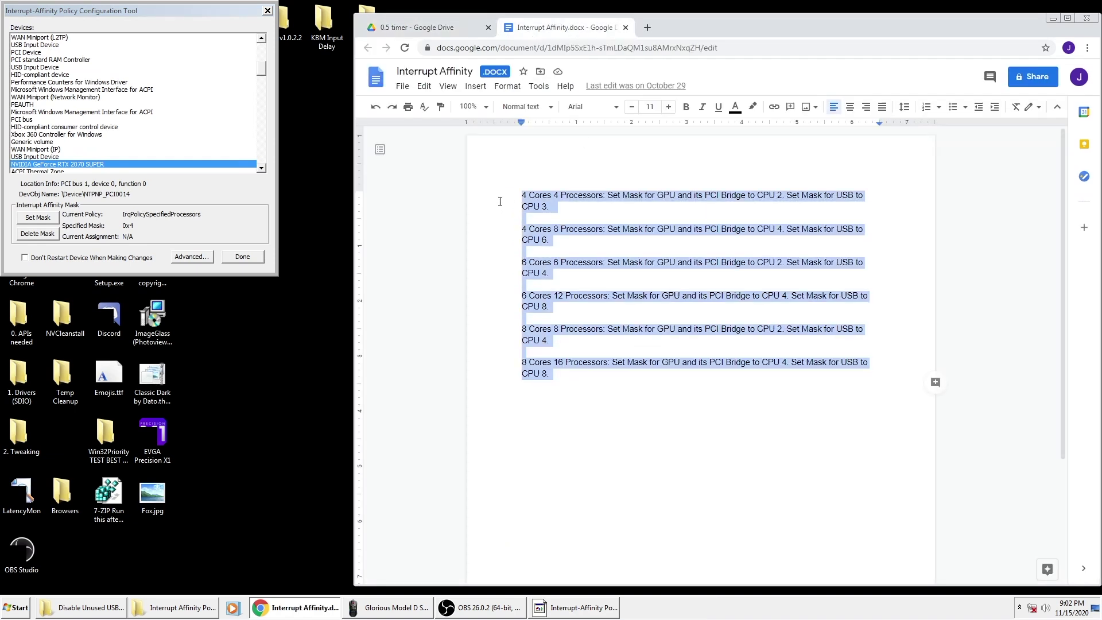
{"action": "left_click", "coordinate": [746, 301]}
{"action": "left_click_drag", "start_coordinate": [638, 263], "coordinate": [858, 264]}
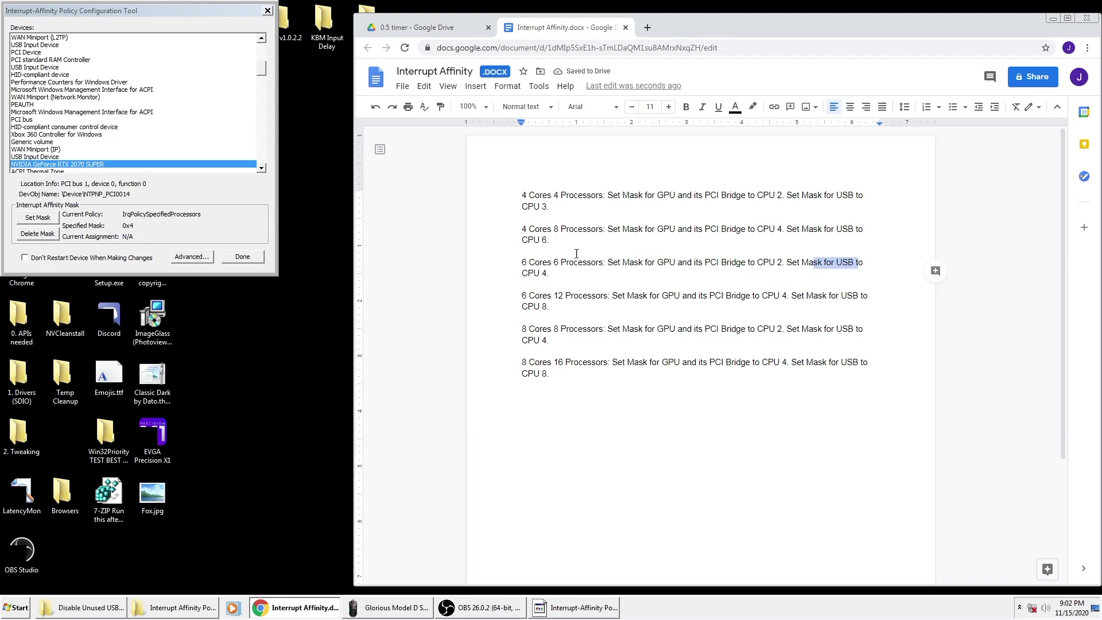
{"action": "left_click_drag", "start_coordinate": [598, 263], "coordinate": [608, 300]}
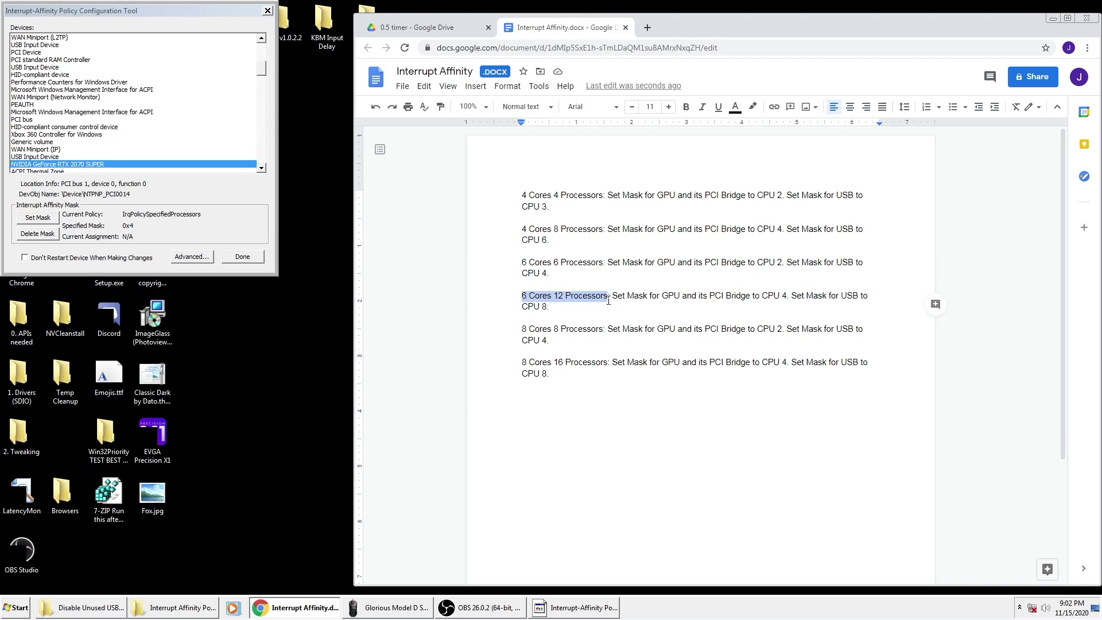
- Set the GPU's affinity mask to CPU 2 only and restart the device
{"action": "left_click", "coordinate": [50, 218]}
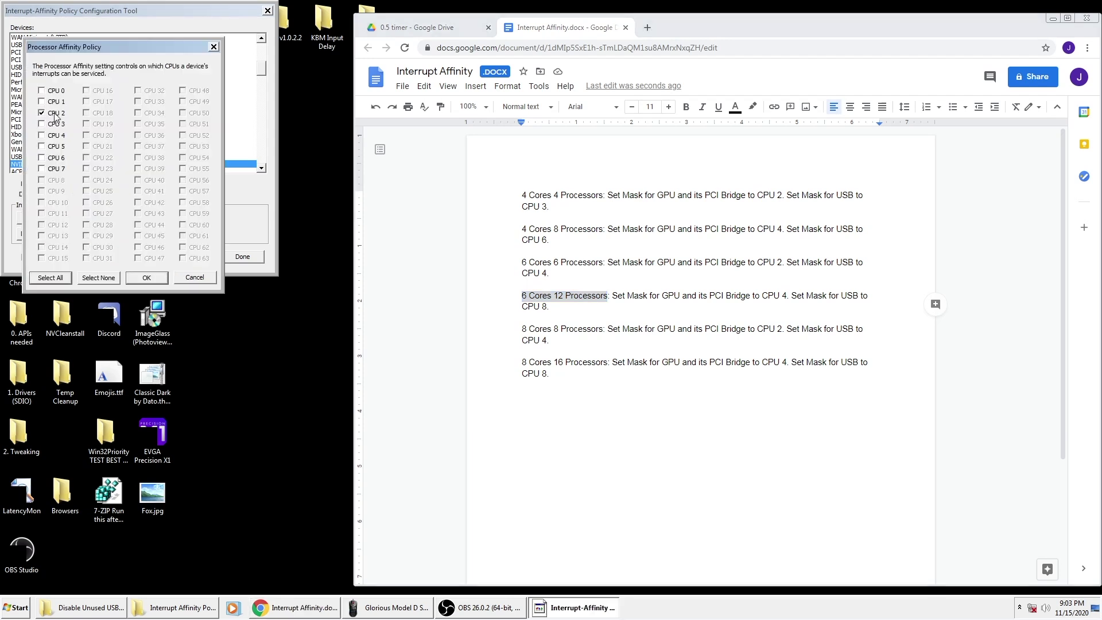
{"action": "left_click", "coordinate": [145, 279]}
{"action": "left_click", "coordinate": [628, 351]}
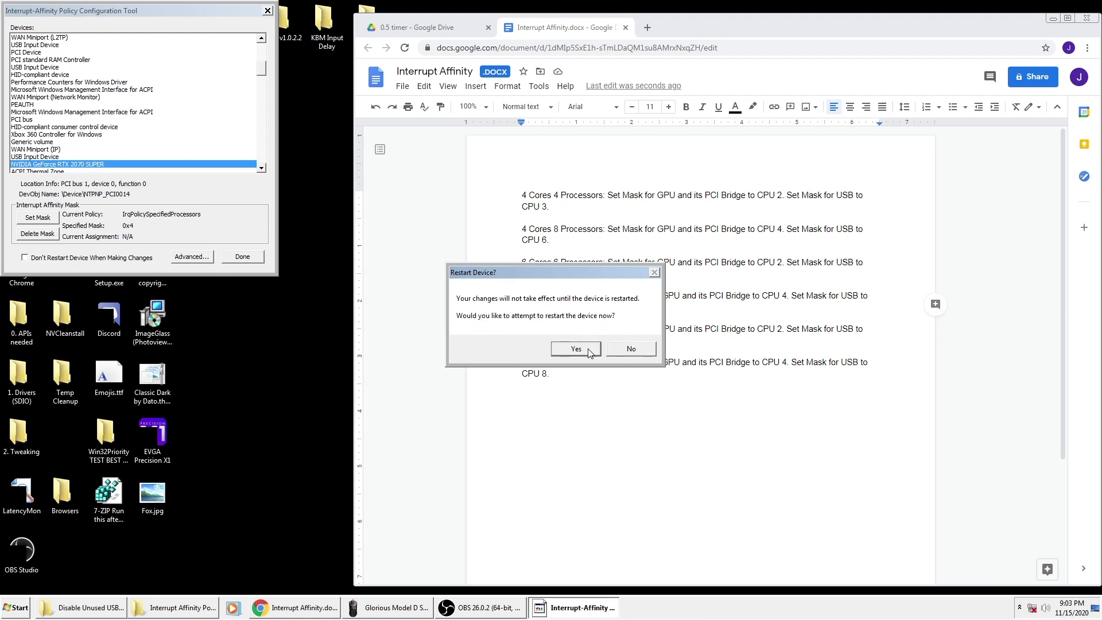
{"action": "left_click", "coordinate": [631, 348]}
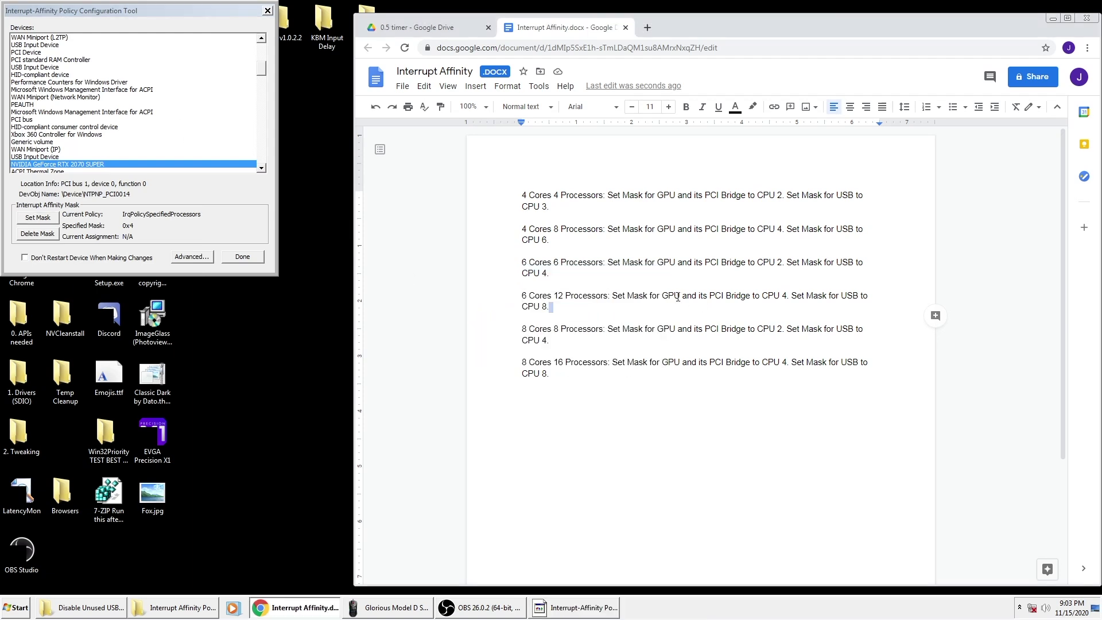
- Review the guide's 6 Cores 12 Processors line for the USB controller's assignment
{"action": "left_click_drag", "start_coordinate": [638, 296], "coordinate": [541, 298]}
{"action": "triple_click", "coordinate": [541, 298]}
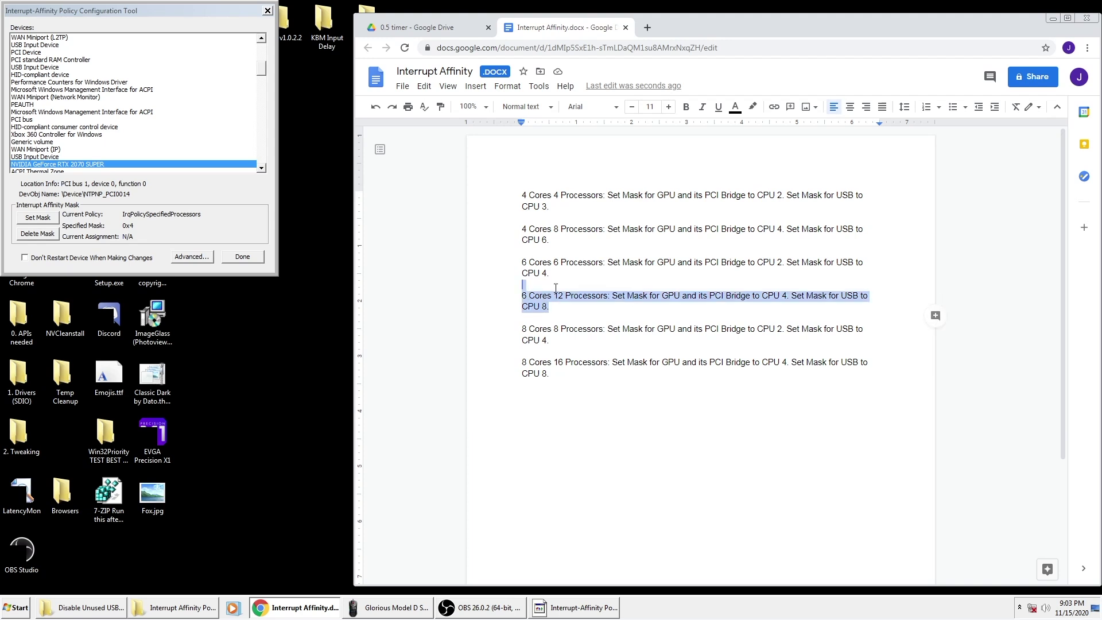
{"action": "left_click", "coordinate": [525, 283]}
{"action": "key", "text": "shift+Down"}
{"action": "key", "text": "shift+Down"}
{"action": "left_click", "coordinate": [555, 296]}
{"action": "mouse_move", "coordinate": [704, 247]}
{"action": "left_mouse_down"}
{"action": "mouse_move", "coordinate": [765, 265]}
{"action": "mouse_move", "coordinate": [703, 262]}
{"action": "left_mouse_up"}
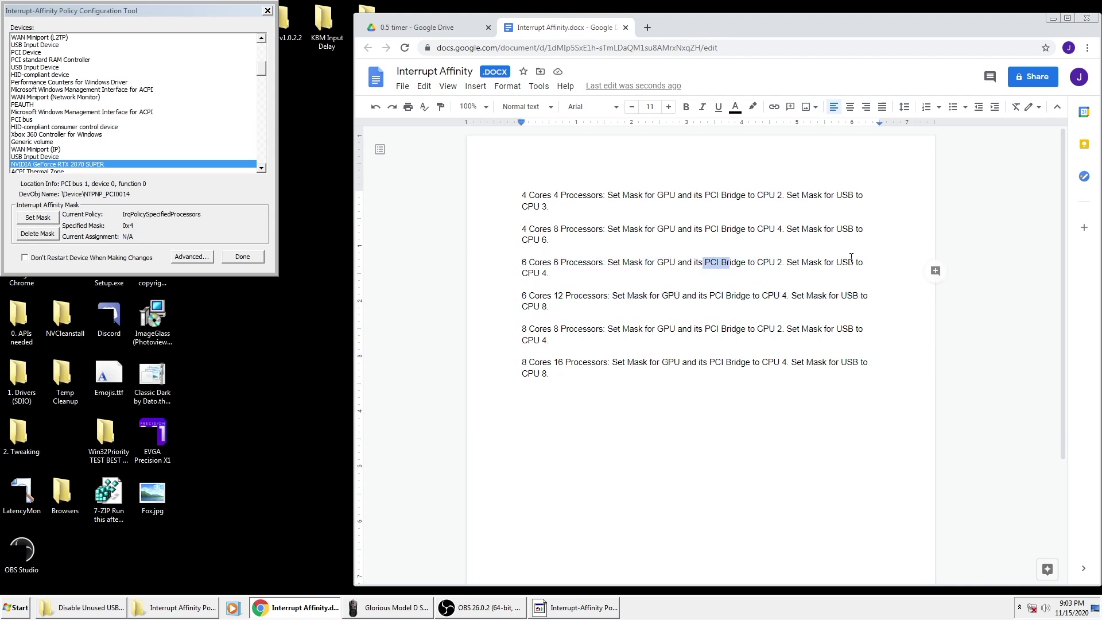
{"action": "left_click_drag", "start_coordinate": [835, 263], "coordinate": [859, 262]}
- Open Device Manager from Control Panel and list devices by connection
{"action": "left_click", "coordinate": [21, 610]}
{"action": "left_click", "coordinate": [198, 409]}
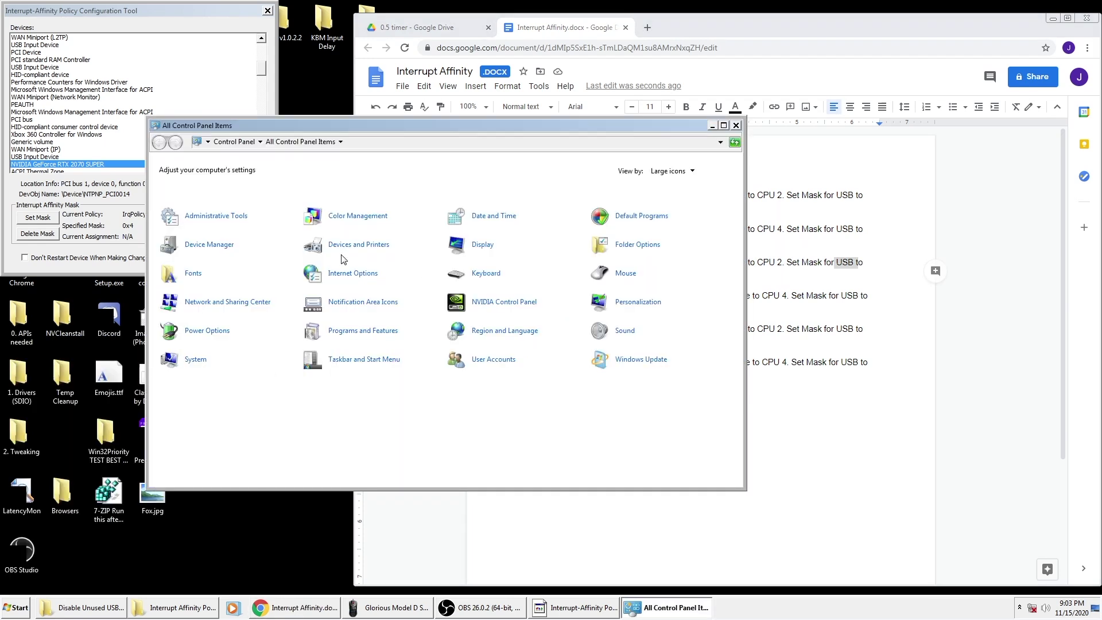
{"action": "left_click", "coordinate": [221, 244]}
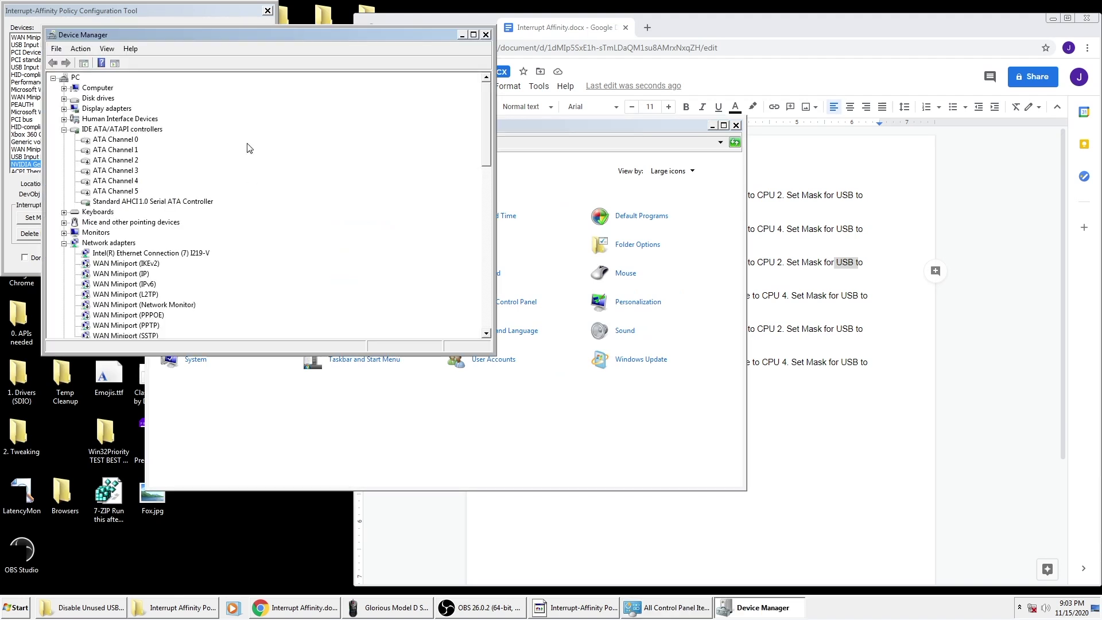
{"action": "left_click", "coordinate": [107, 48]}
{"action": "left_click", "coordinate": [140, 74]}
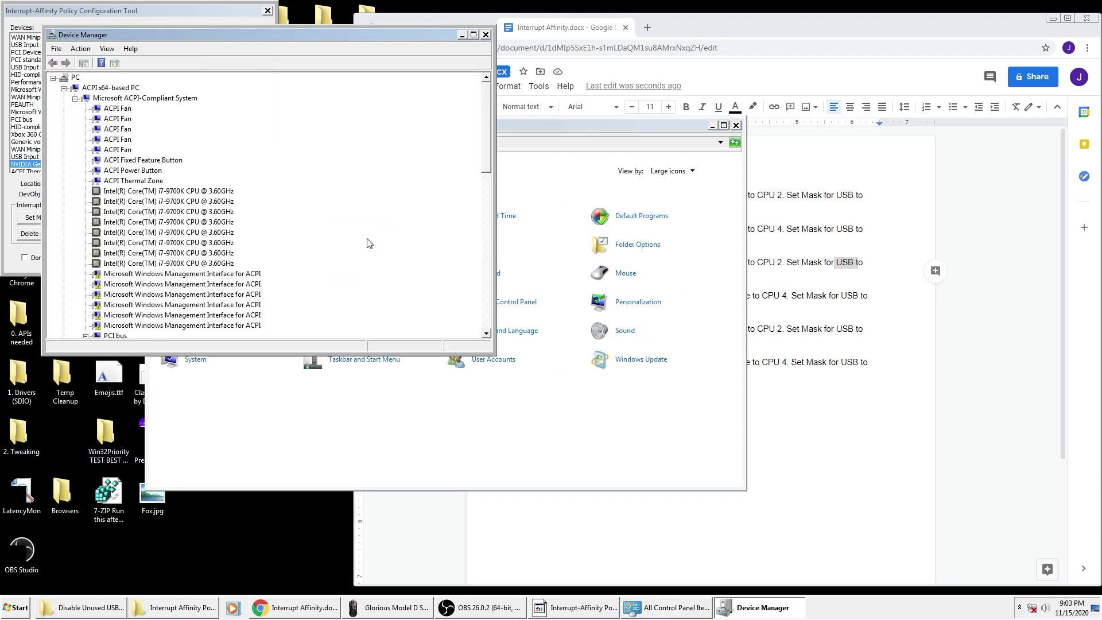
{"action": "left_click_drag", "start_coordinate": [492, 352], "coordinate": [720, 449]}
{"action": "scroll", "coordinate": [344, 230], "scroll_direction": "down", "scroll_amount": 8}
- Read the USB 3.1 host controller's bus location from its Properties
{"action": "left_click", "coordinate": [115, 87]}
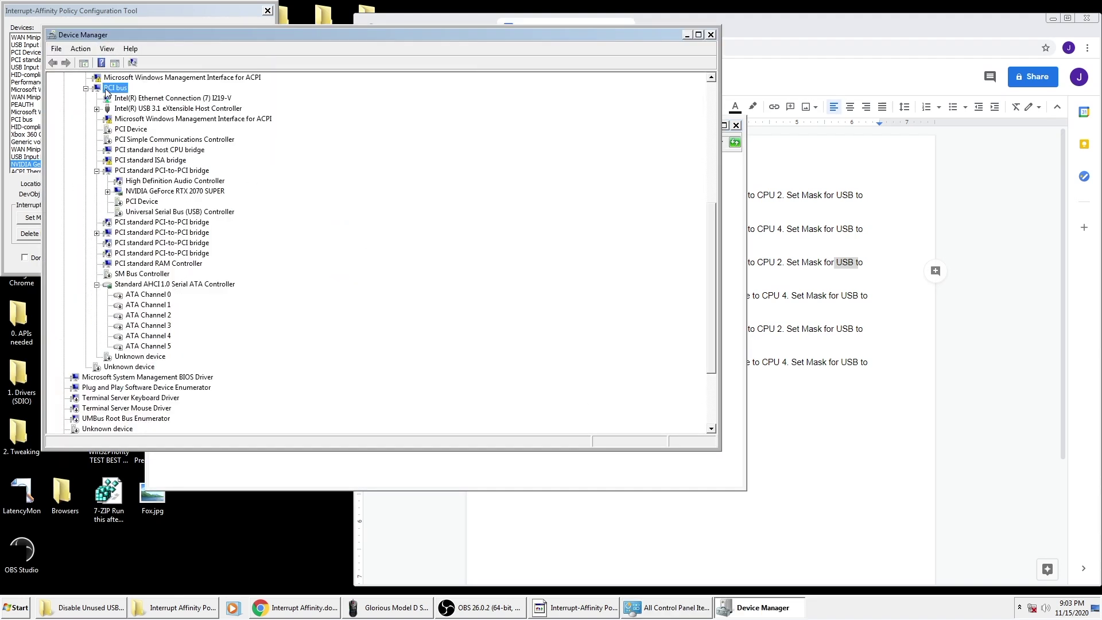
{"action": "left_click", "coordinate": [135, 110]}
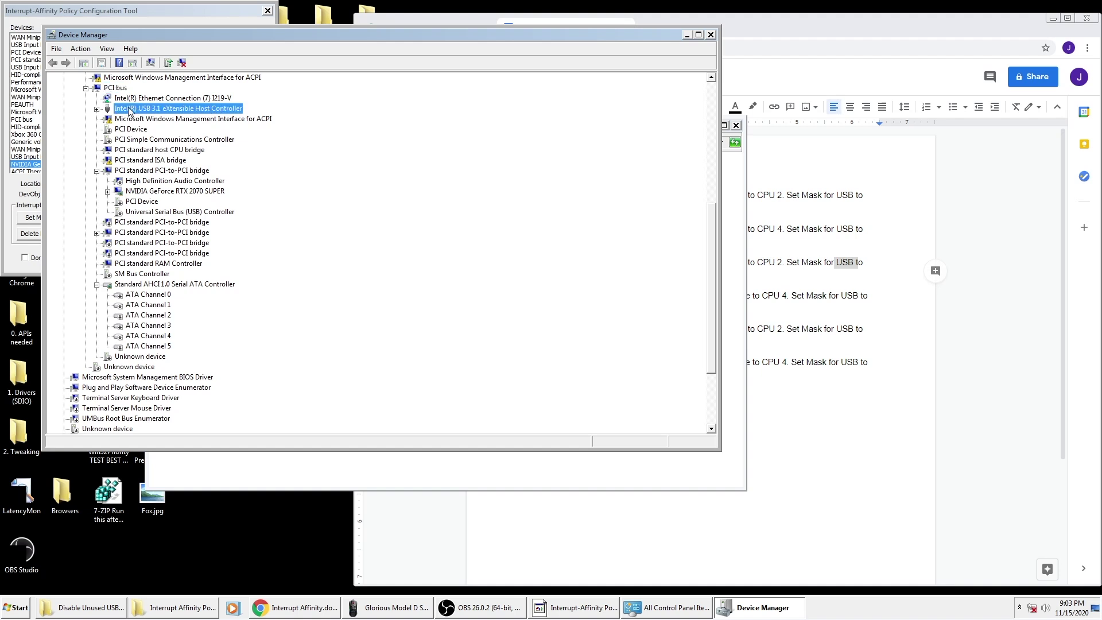
{"action": "left_click", "coordinate": [97, 109]}
{"action": "right_click", "coordinate": [142, 109]}
{"action": "left_click", "coordinate": [175, 156]}
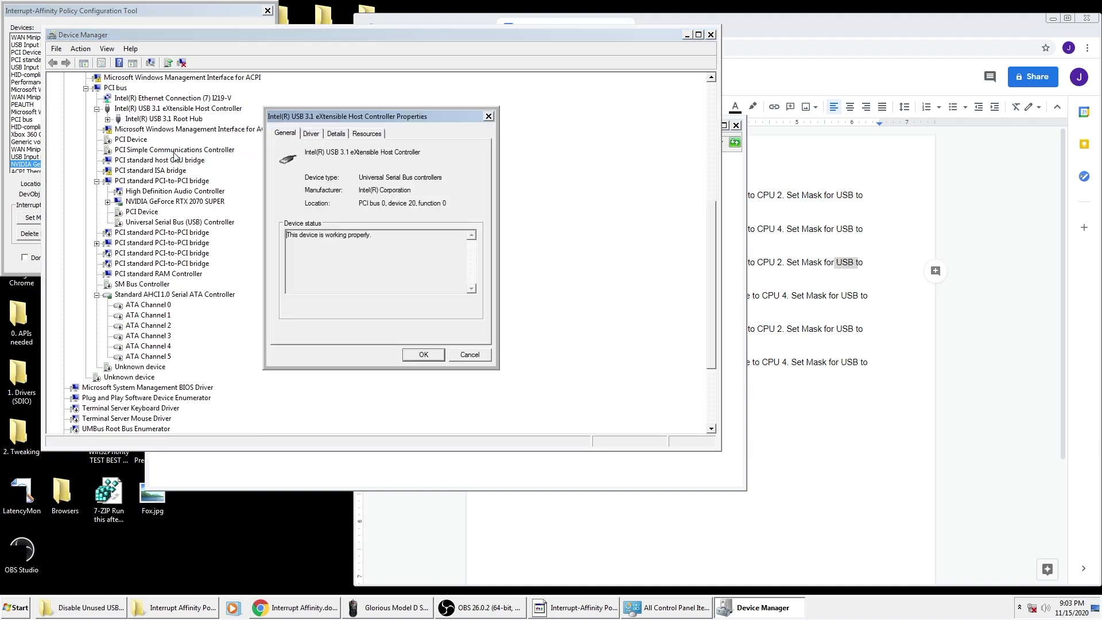
{"action": "left_click_drag", "start_coordinate": [449, 203], "coordinate": [358, 203]}
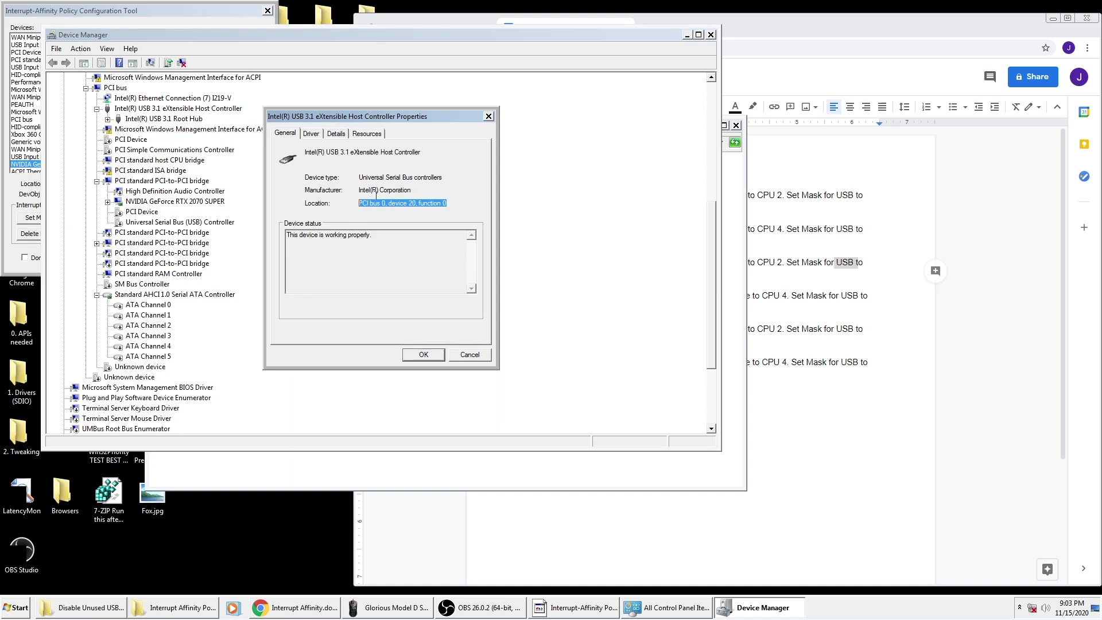
{"action": "left_click", "coordinate": [488, 116]}
- Read the bus location of the PCI-to-PCI bridge above the RTX 2070 SUPER
{"action": "left_click", "coordinate": [166, 202]}
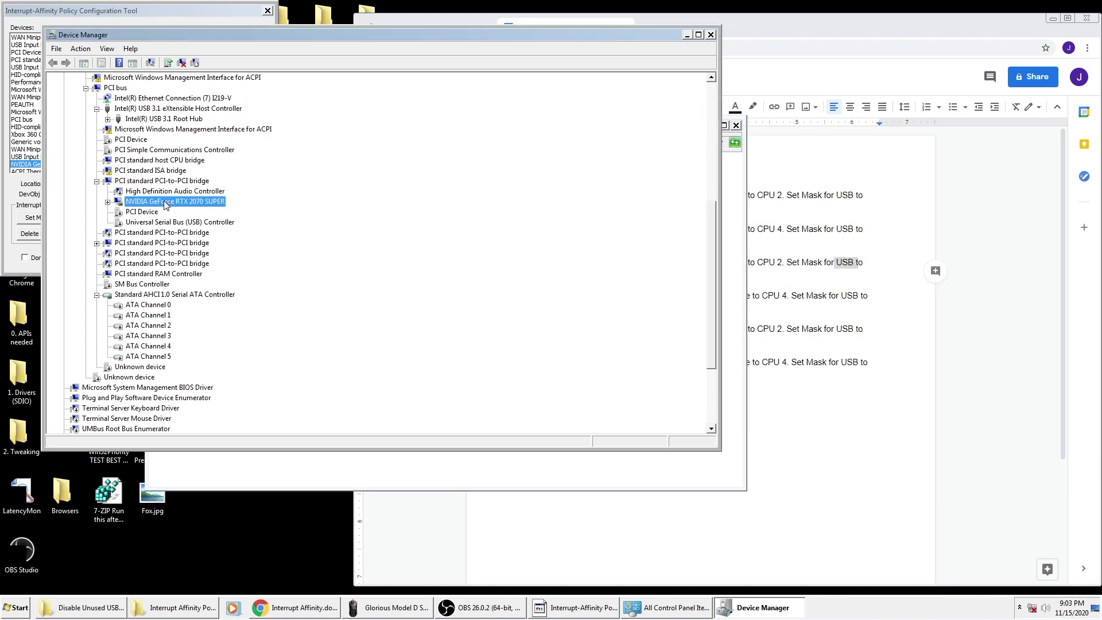
{"action": "left_click", "coordinate": [168, 180]}
{"action": "right_click", "coordinate": [168, 180]}
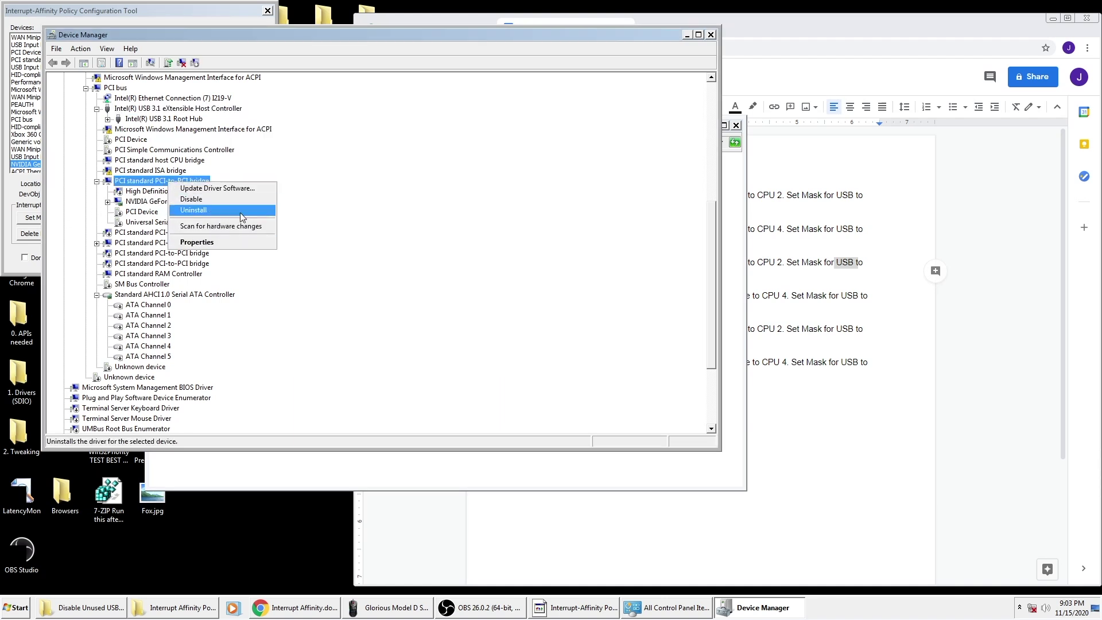
{"action": "left_click", "coordinate": [237, 240]}
{"action": "left_click_drag", "start_coordinate": [445, 203], "coordinate": [320, 203]}
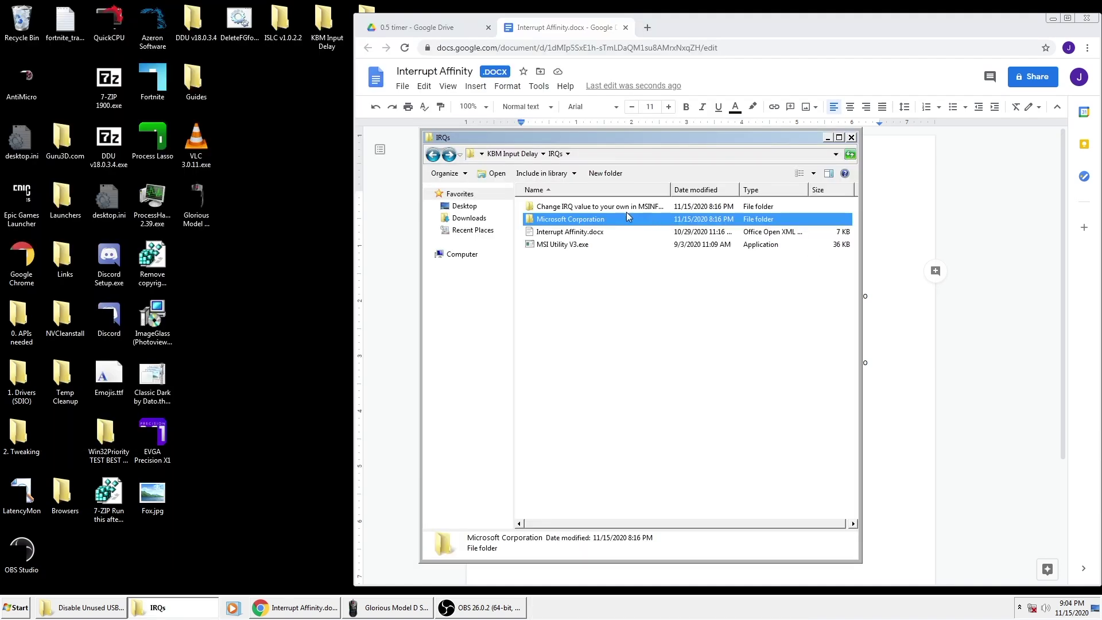
- Edit IRQ Template.reg from the Change IRQ value folder and review its two priority lines
{"action": "double_click", "coordinate": [624, 208]}
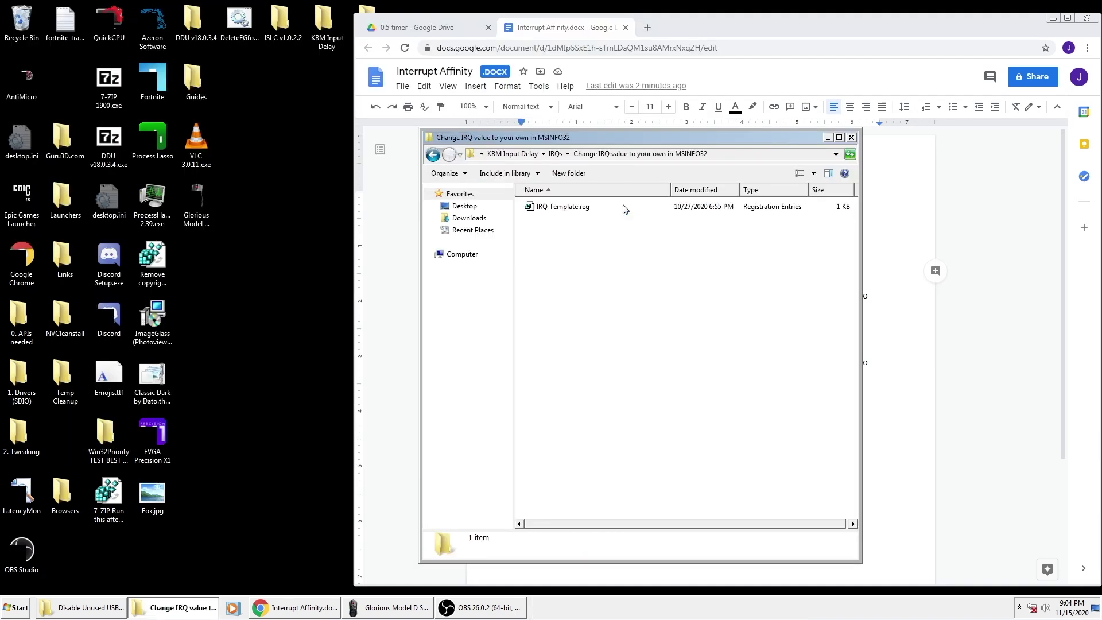
{"action": "left_click", "coordinate": [566, 210]}
{"action": "right_click", "coordinate": [573, 209]}
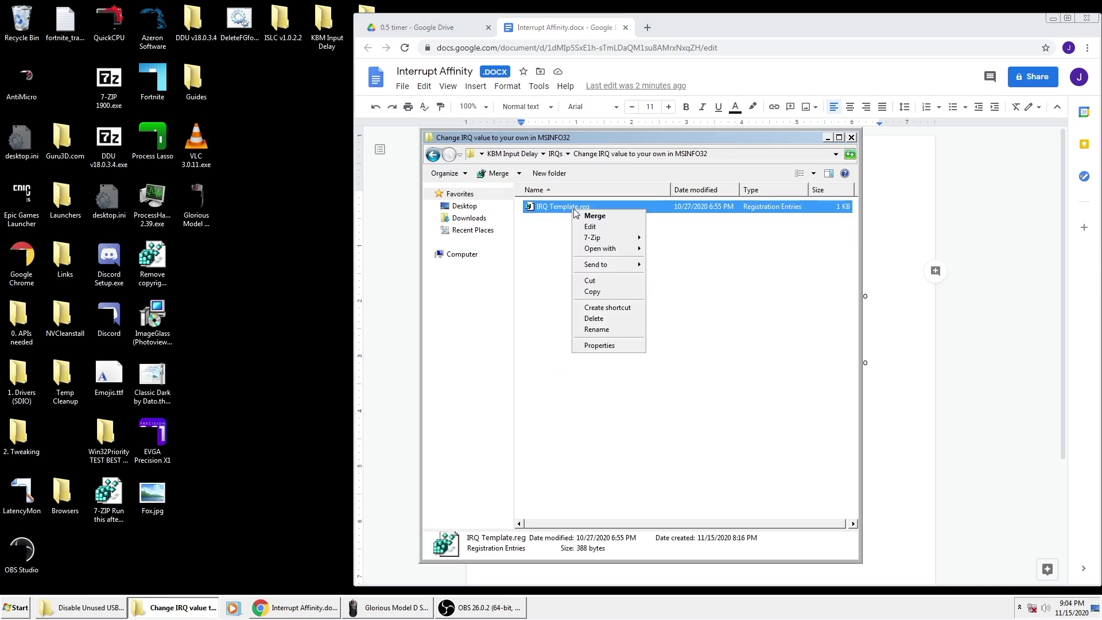
{"action": "left_click", "coordinate": [590, 227]}
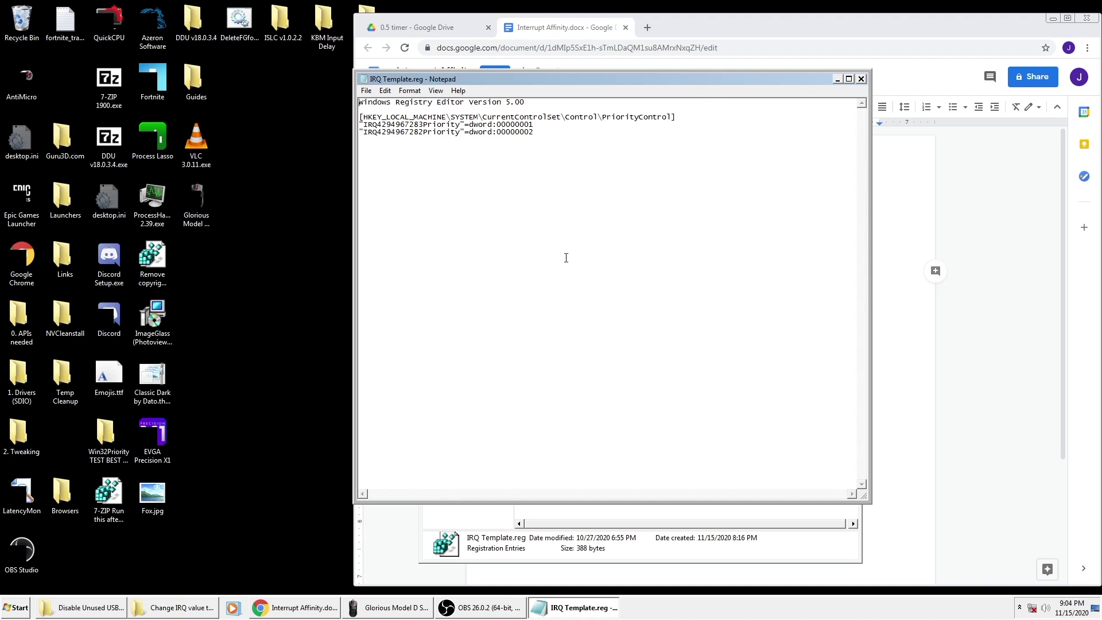
{"action": "left_click_drag", "start_coordinate": [554, 133], "coordinate": [359, 124]}
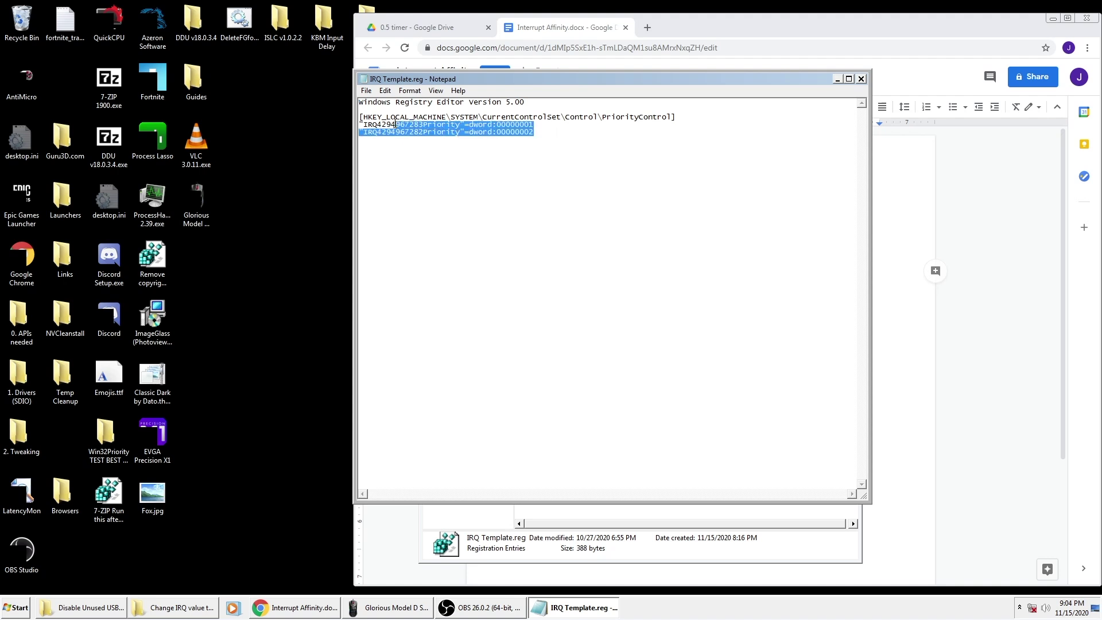
{"action": "left_click", "coordinate": [367, 143]}
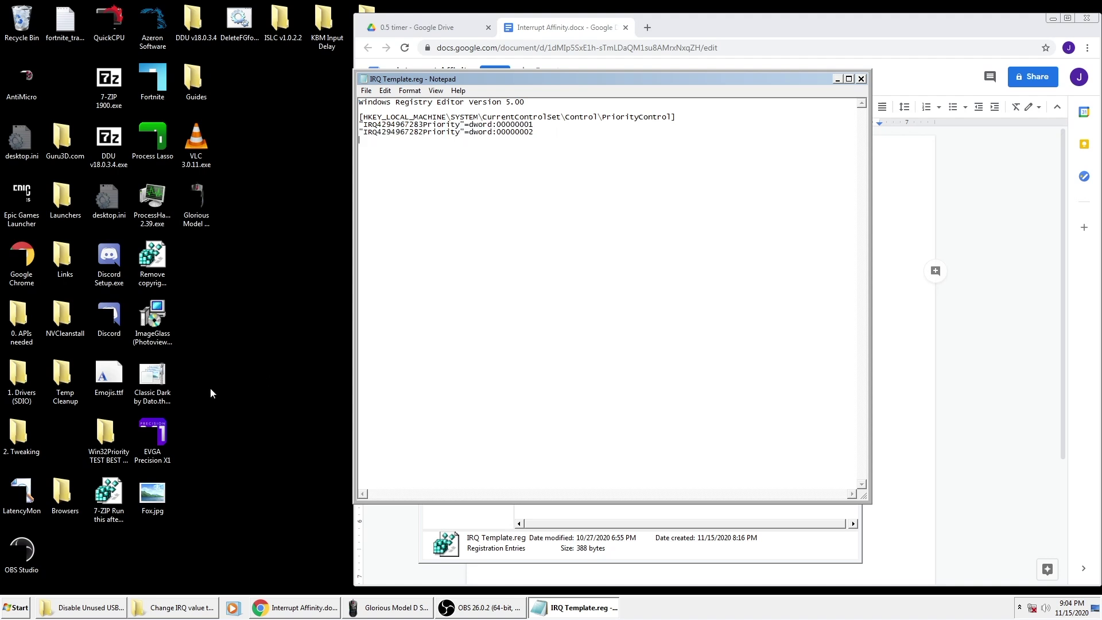
{"action": "key", "text": "super+r"}
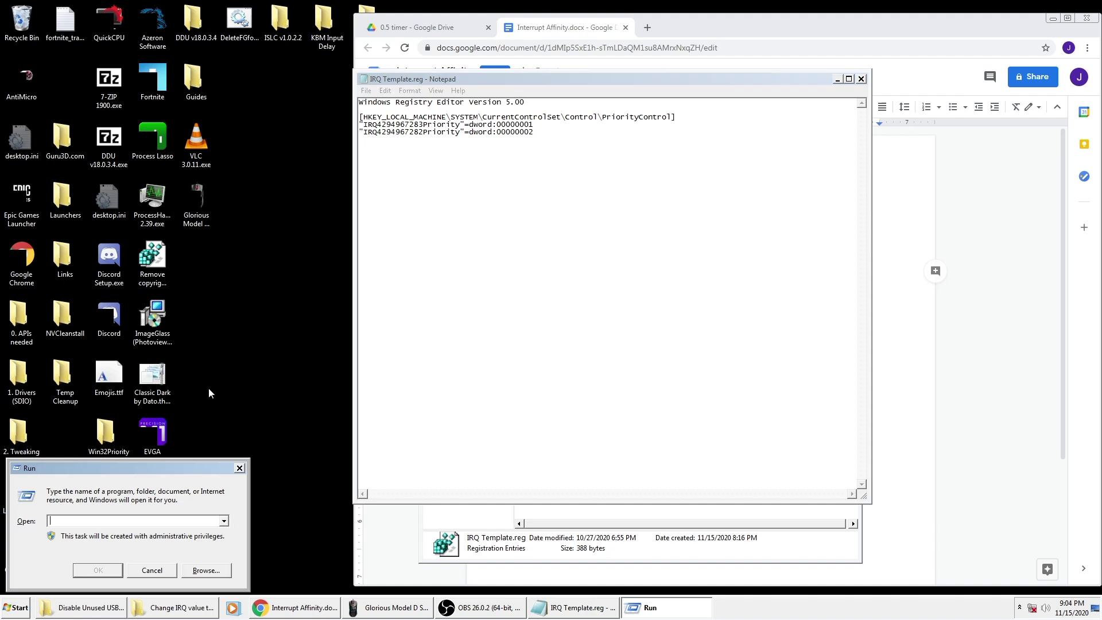
{"action": "type", "text": "msinfo32"}
{"action": "key", "text": "Return"}
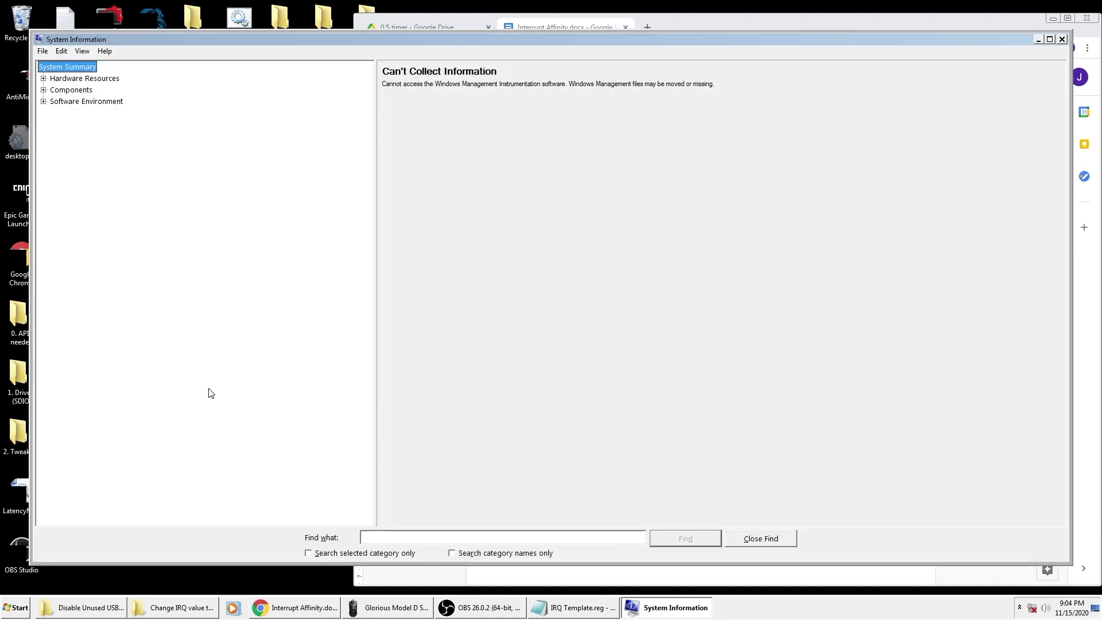
{"action": "left_click", "coordinate": [44, 79]}
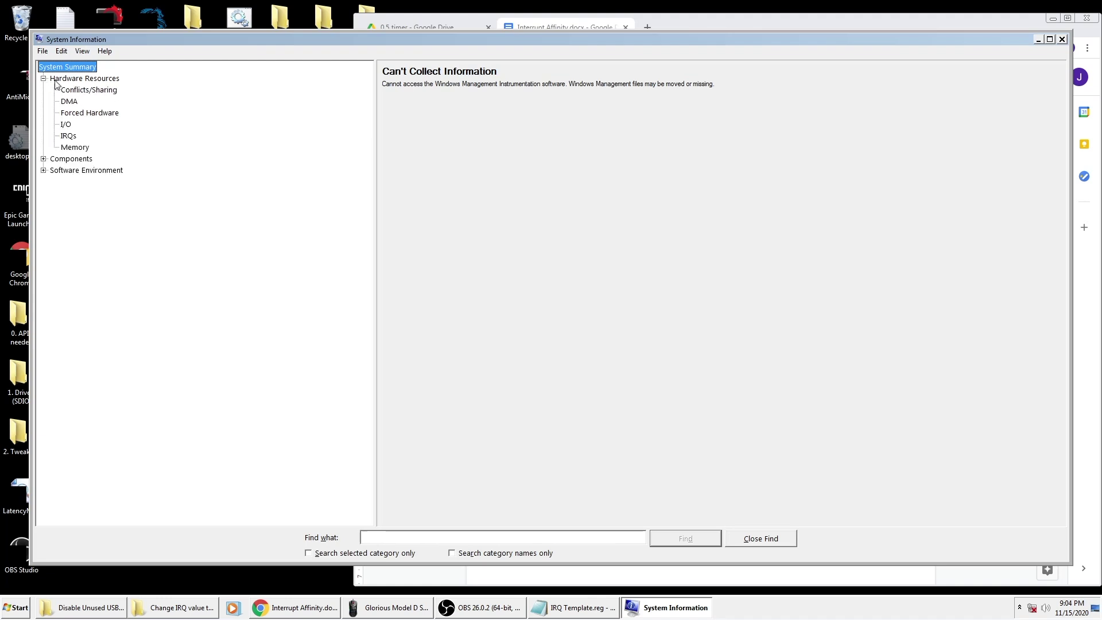
{"action": "left_click", "coordinate": [69, 81]}
{"action": "left_click", "coordinate": [70, 138]}
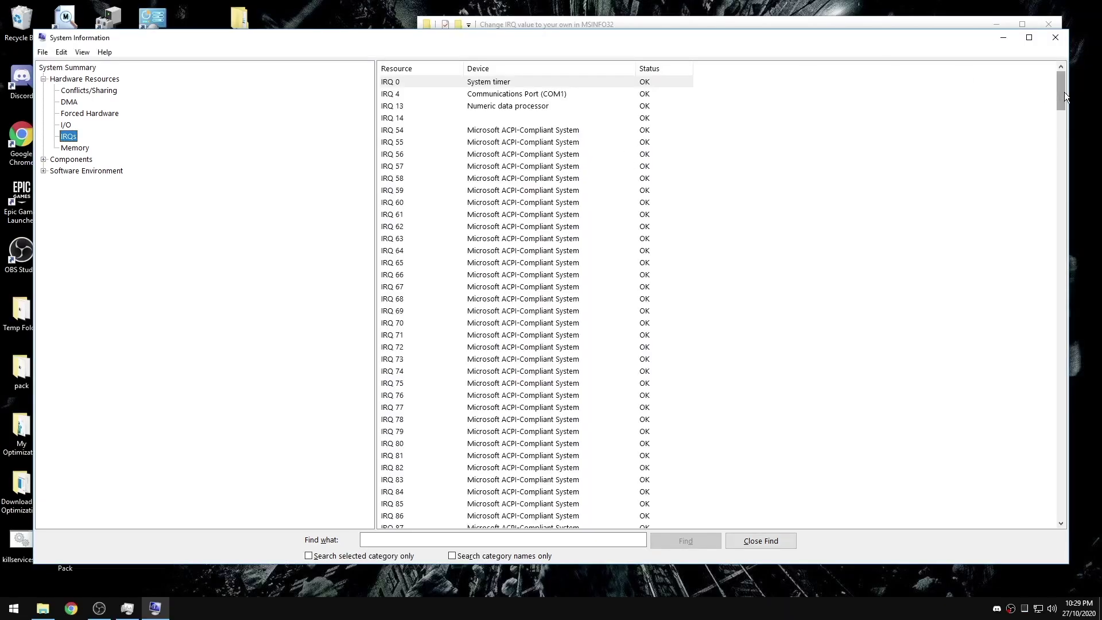
{"action": "left_click_drag", "start_coordinate": [1064, 91], "coordinate": [1004, 504]}
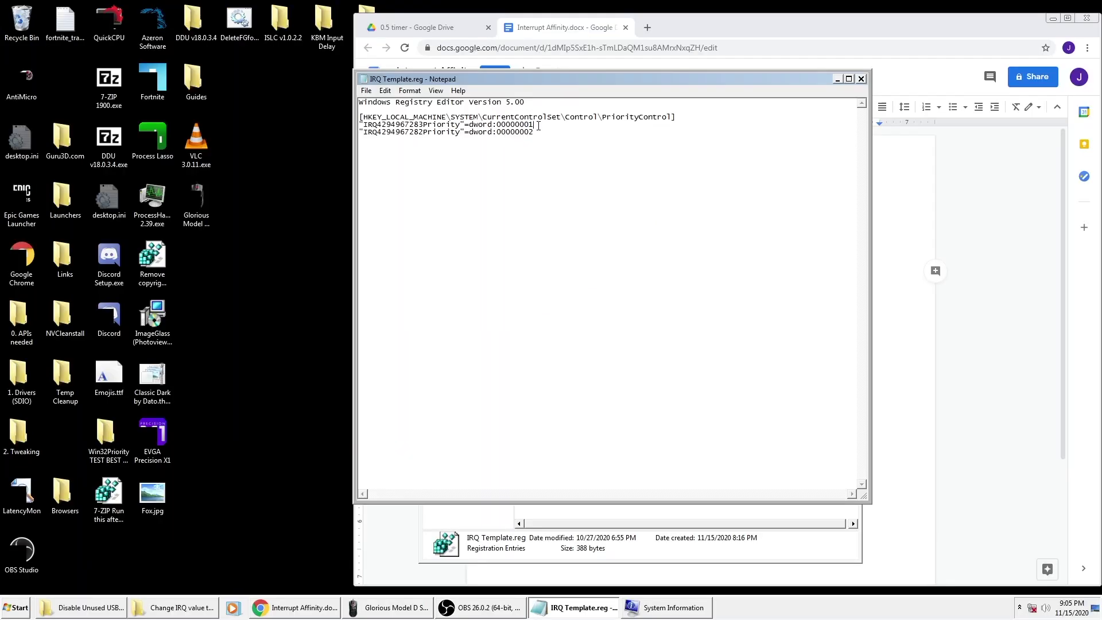
{"action": "left_click_drag", "start_coordinate": [538, 125], "coordinate": [360, 125]}
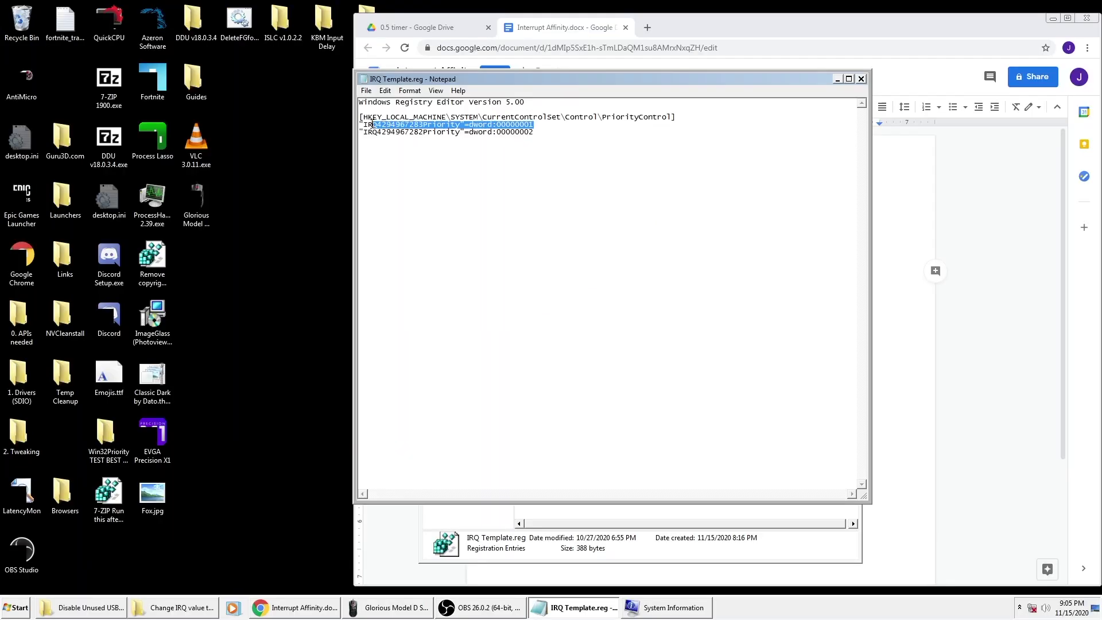
{"action": "left_click", "coordinate": [538, 132]}
{"action": "left_click_drag", "start_coordinate": [539, 132], "coordinate": [351, 132]}
{"action": "left_click", "coordinate": [382, 132]}
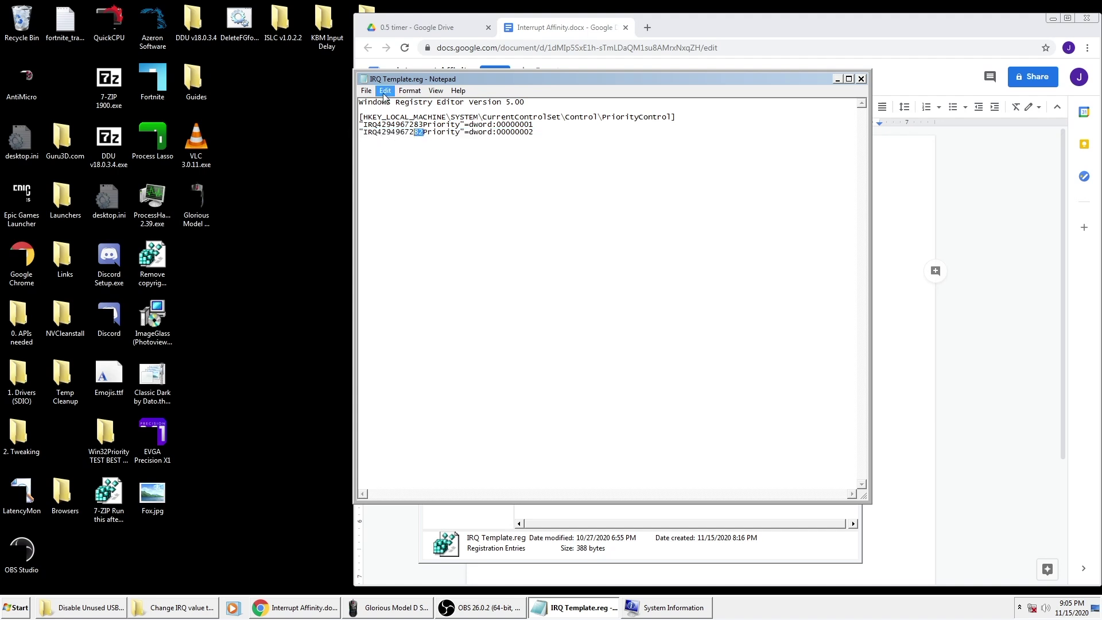
{"action": "left_click", "coordinate": [362, 92]}
{"action": "left_click", "coordinate": [377, 124]}
- Close Notepad and merge IRQ Template.reg into the registry
{"action": "left_click", "coordinate": [860, 79]}
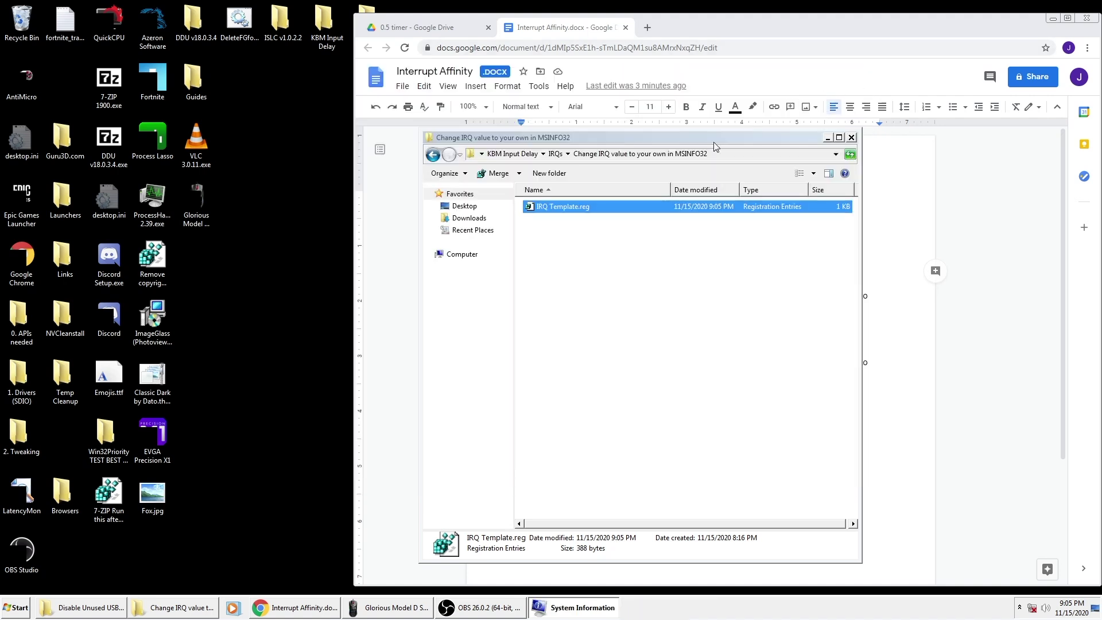
{"action": "double_click", "coordinate": [609, 211]}
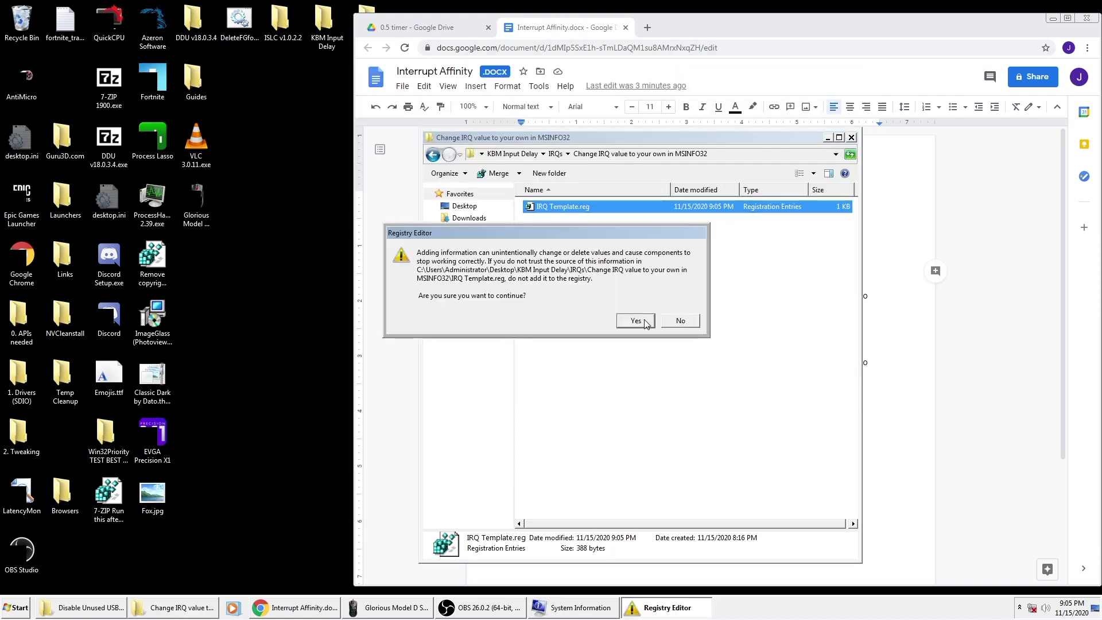
{"action": "left_click", "coordinate": [643, 320]}
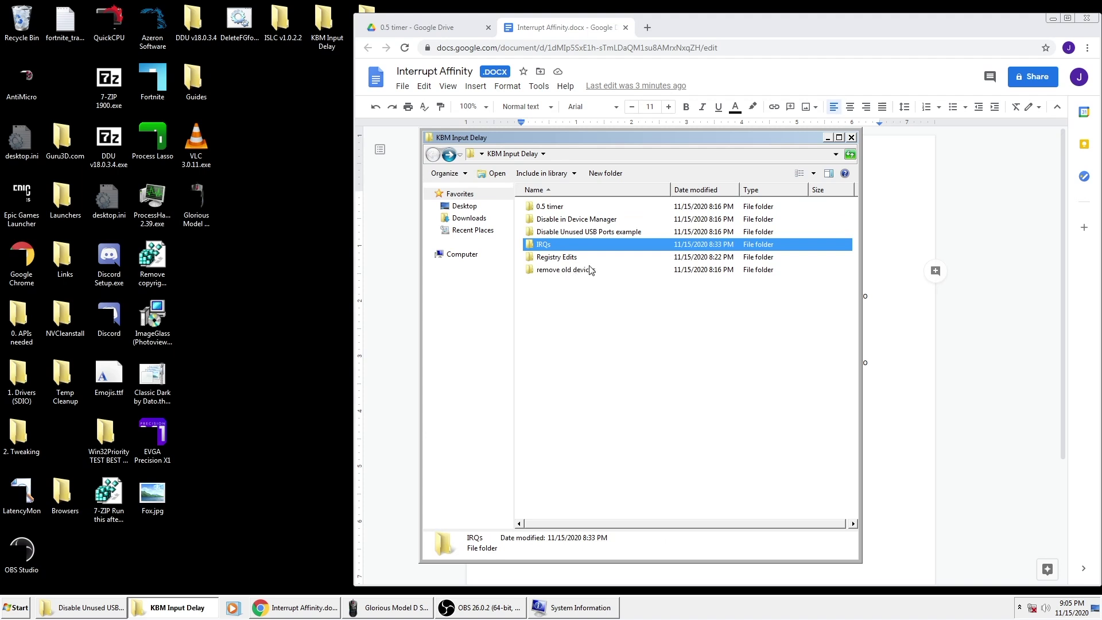
- Run DeviceCleanup.exe from the remove old devices folder and remove all 59 non-present devices
{"action": "left_click", "coordinate": [588, 270]}
{"action": "double_click", "coordinate": [602, 277]}
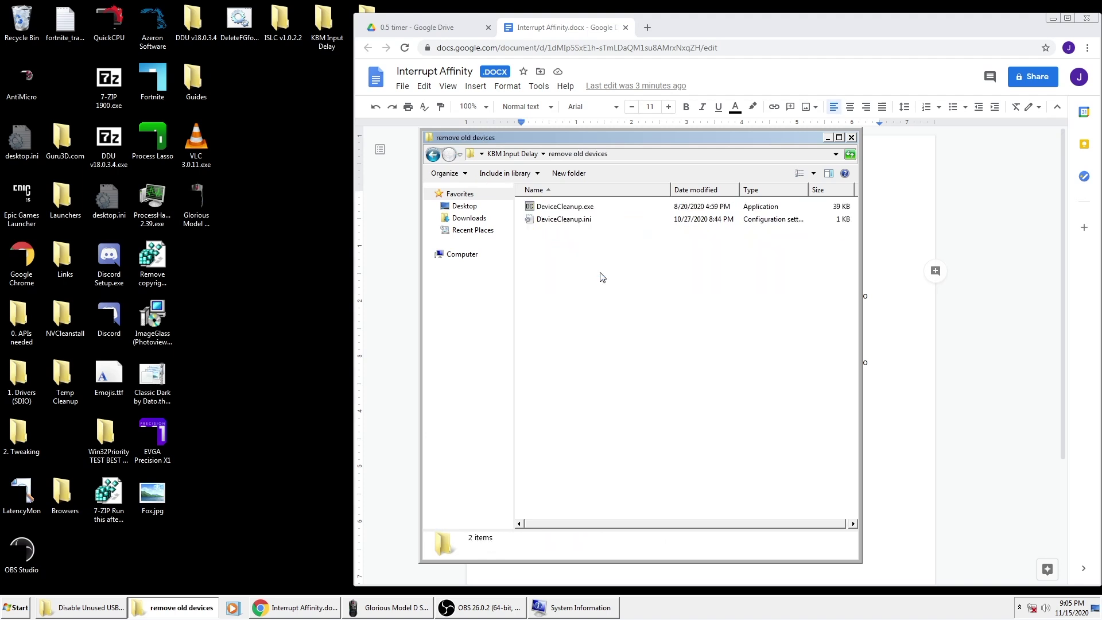
{"action": "double_click", "coordinate": [568, 207]}
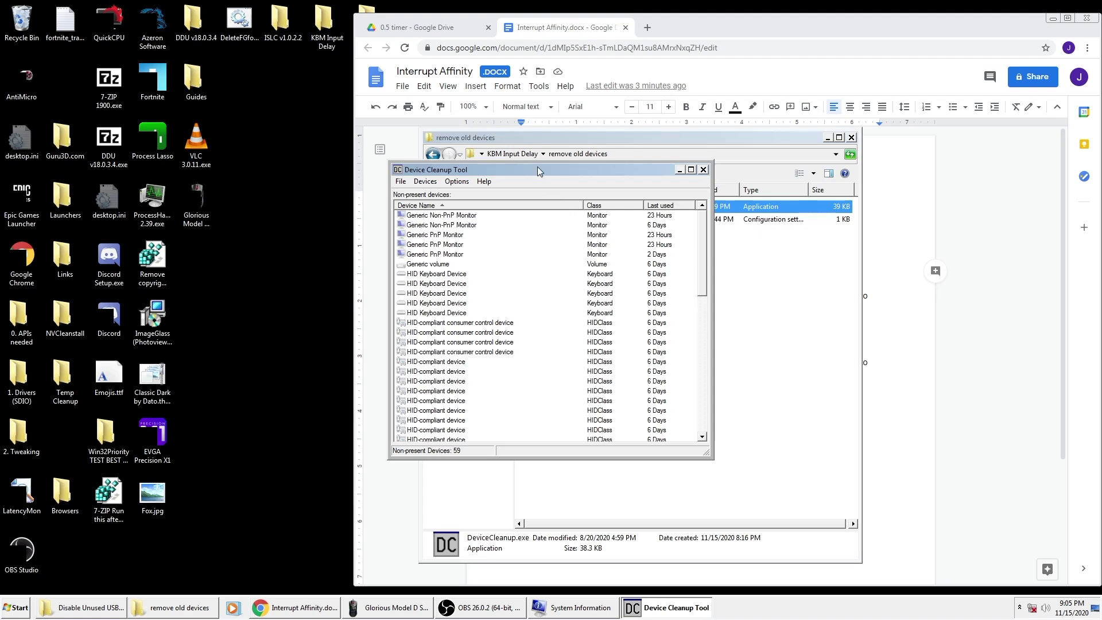
{"action": "left_click_drag", "start_coordinate": [537, 166], "coordinate": [617, 163]}
{"action": "left_click", "coordinate": [504, 178]}
{"action": "left_click", "coordinate": [512, 191]}
{"action": "left_click", "coordinate": [504, 179]}
{"action": "left_click", "coordinate": [522, 213]}
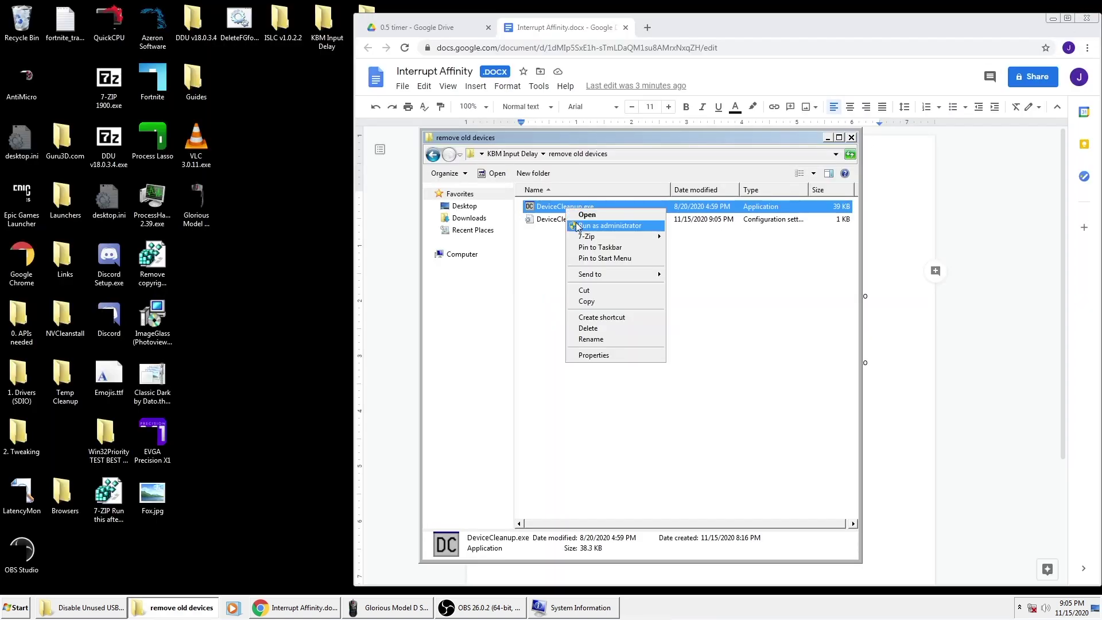
{"action": "left_click", "coordinate": [578, 228]}
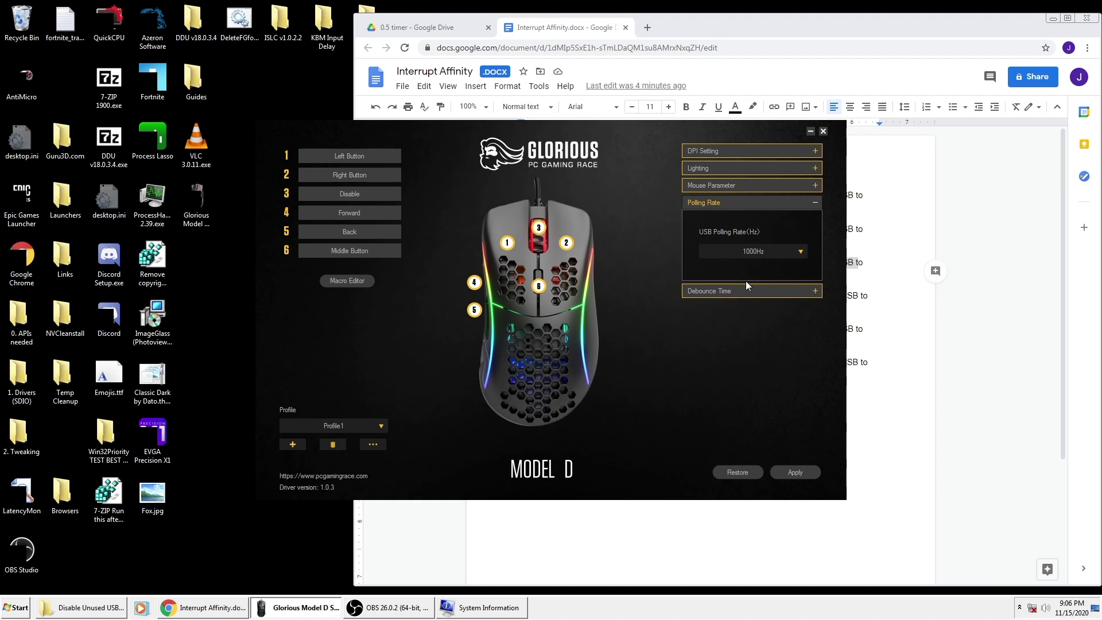
- Choose the 1000Hz polling rate and move the debounce slider from 4 ms up to 16 ms
{"action": "left_click", "coordinate": [753, 253]}
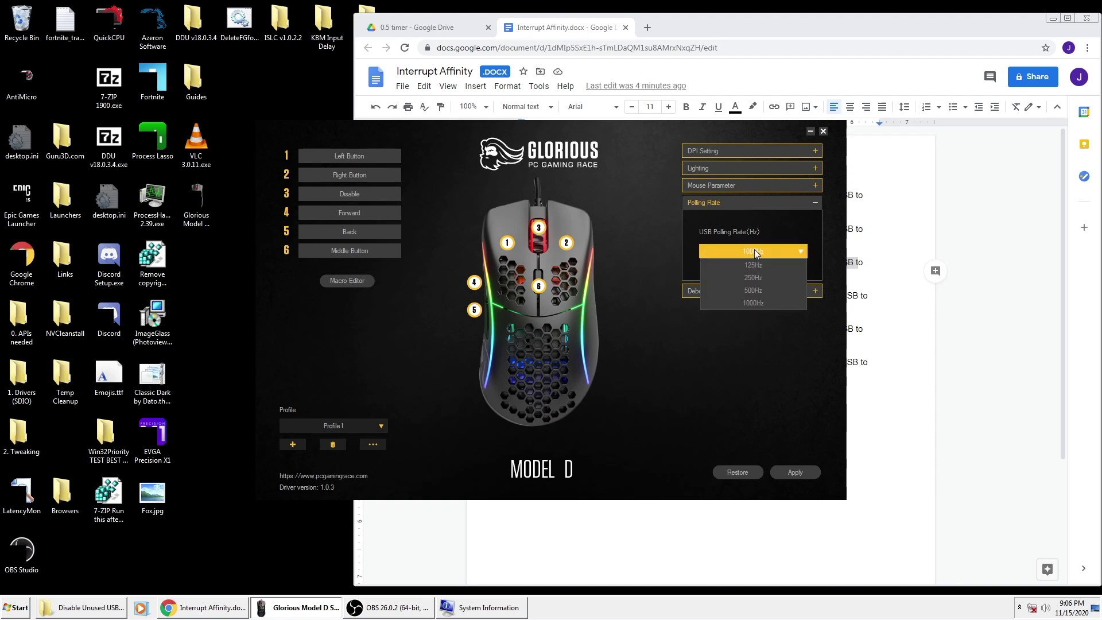
{"action": "left_click", "coordinate": [734, 303]}
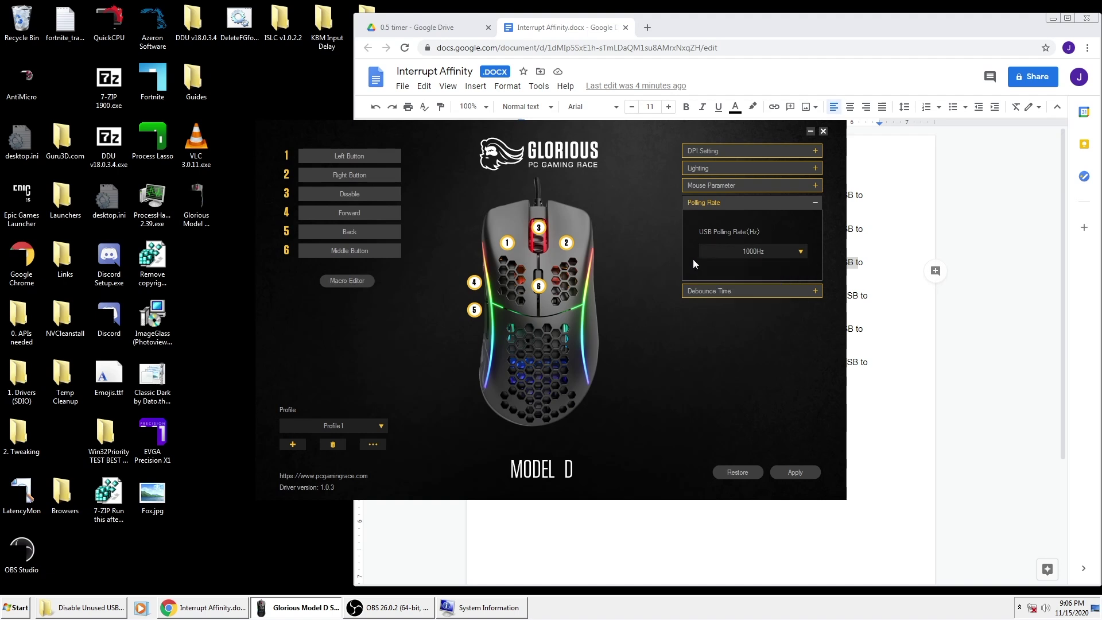
{"action": "left_click", "coordinate": [697, 291]}
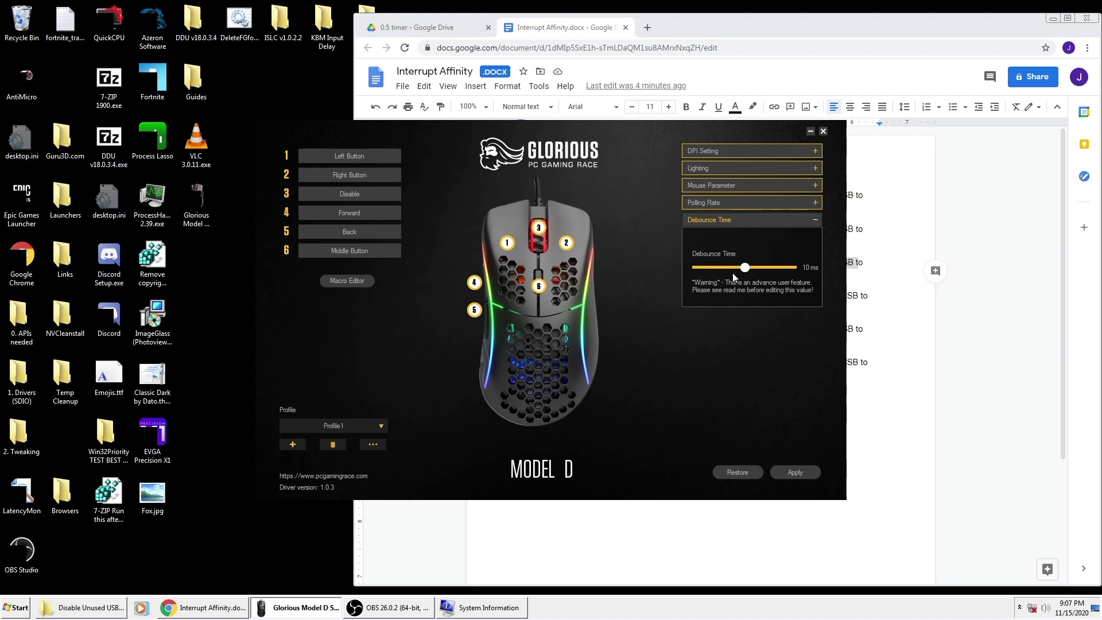
{"action": "left_click_drag", "start_coordinate": [740, 271], "coordinate": [691, 273]}
{"action": "left_click_drag", "start_coordinate": [704, 269], "coordinate": [834, 262]}
- Confirm lighting is LED OFF, then expand DPI Setting showing stage 2 at 800 DPI
{"action": "left_click", "coordinate": [734, 168]}
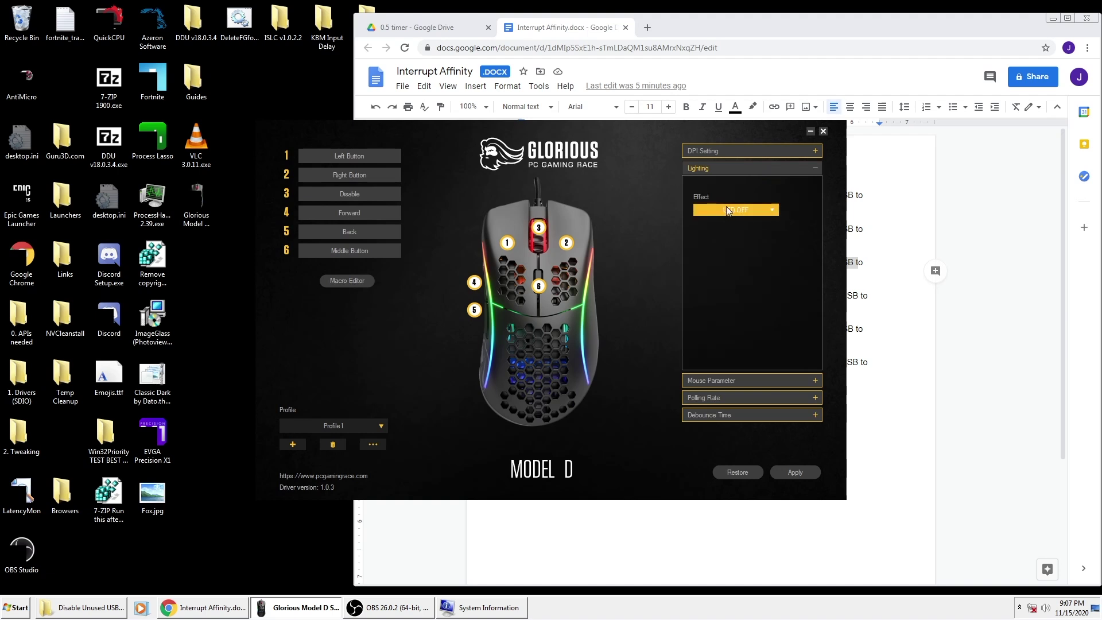
{"action": "left_click", "coordinate": [815, 150]}
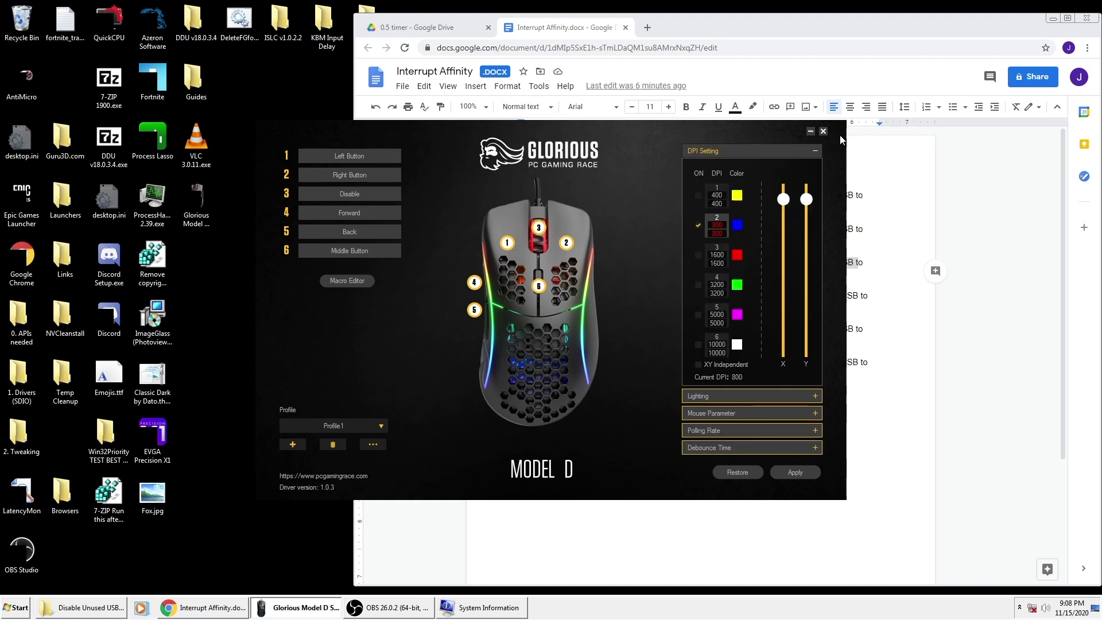